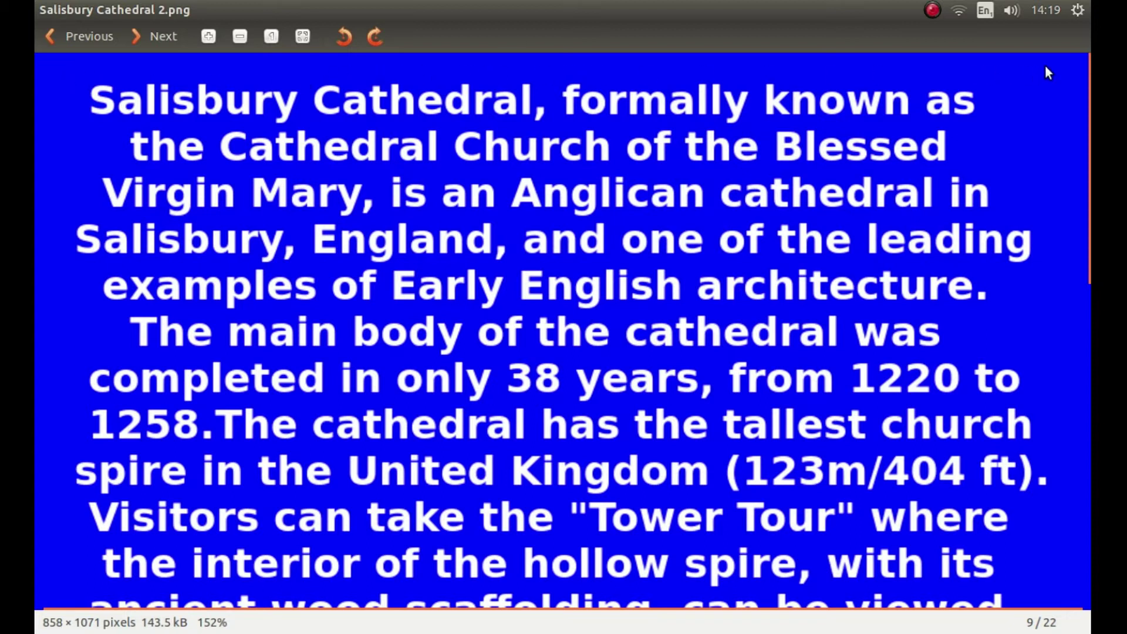
Scroll Salisbury Cathedral 2.png in Image Viewer down to its final paragraph.
left_click_drag(1081, 104, 1089, 384)
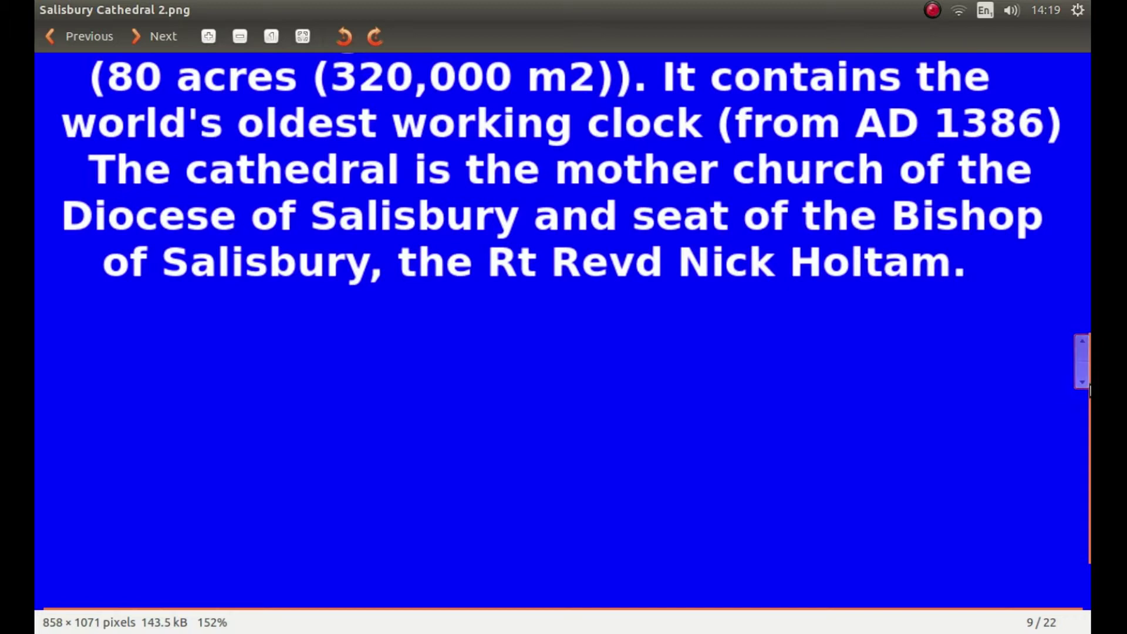
Launch Kdenlive from the Unity launcher to get an empty untitled project.
mouse_move(1083, 390)
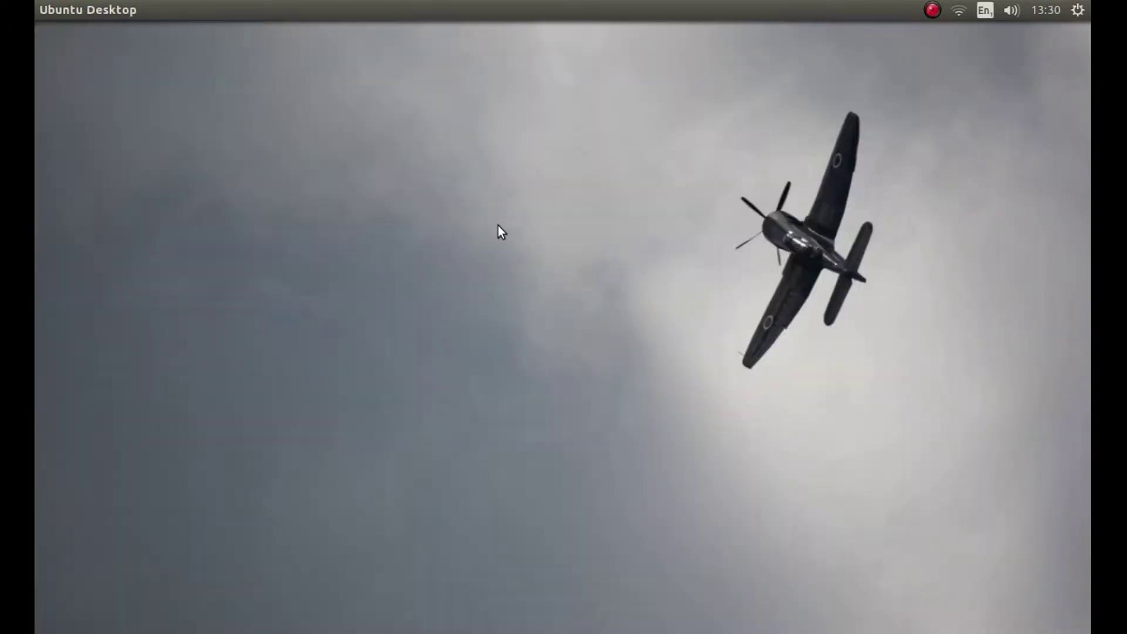
mouse_move(34, 481)
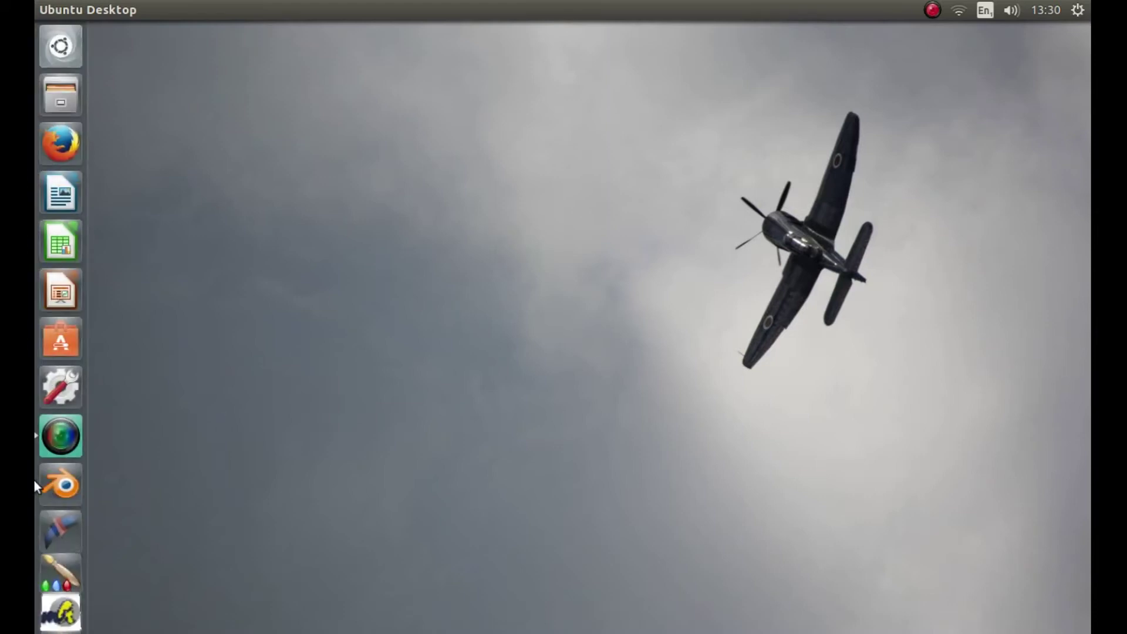
left_click(53, 531)
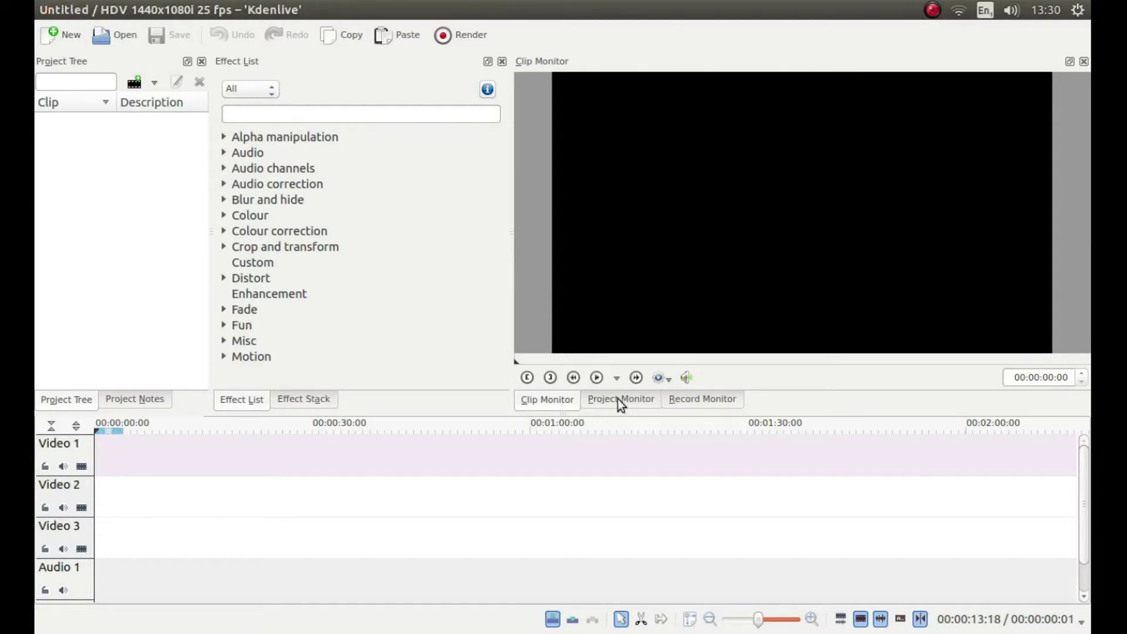
Switch to the Project Monitor and add Salisbury Cathedral 2.png from Pictures as a clip.
left_click(635, 399)
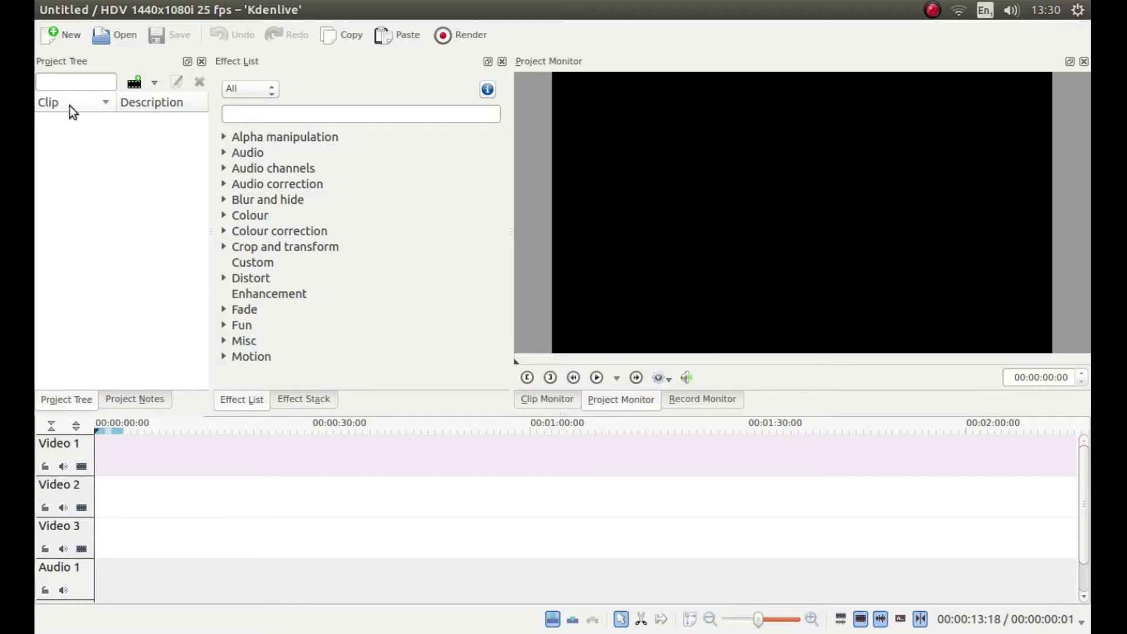
right_click(78, 144)
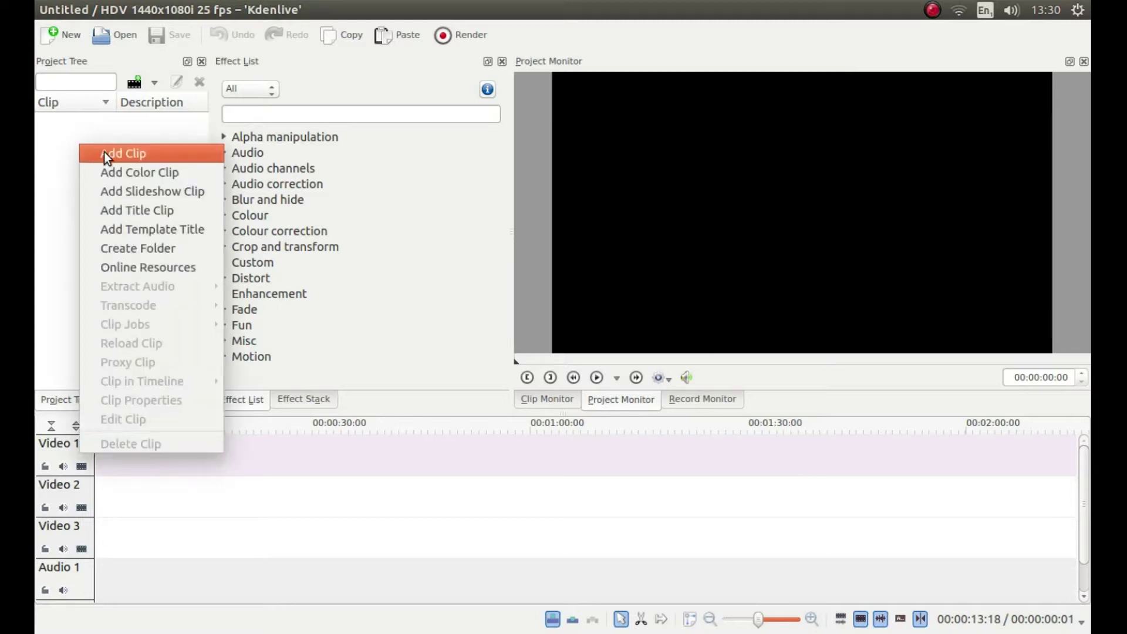
left_click(104, 154)
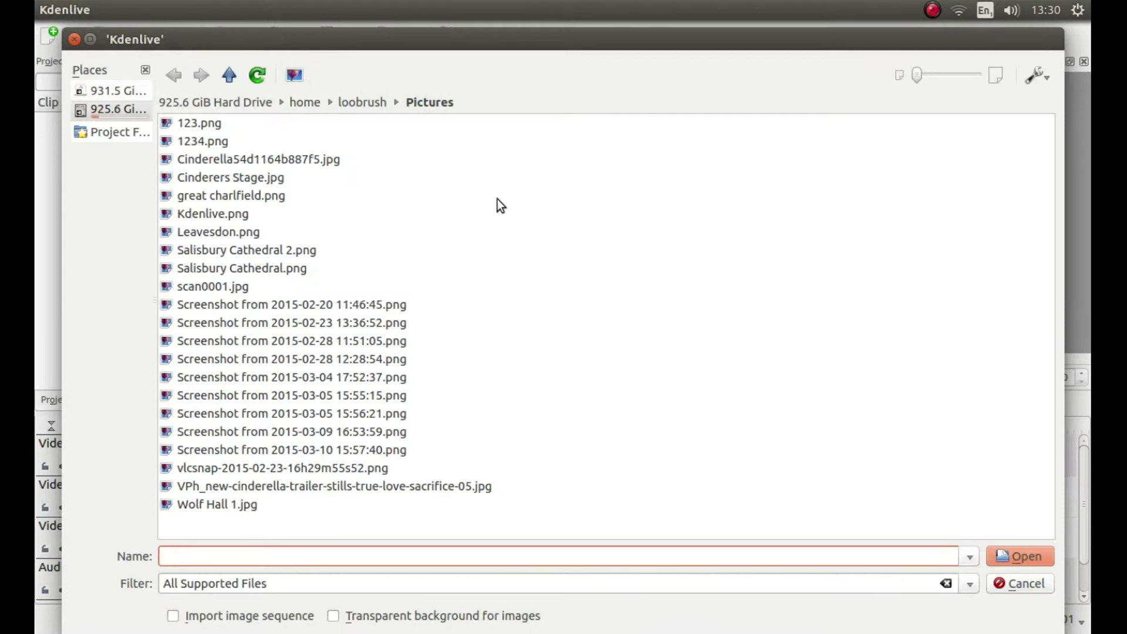
left_click(262, 253)
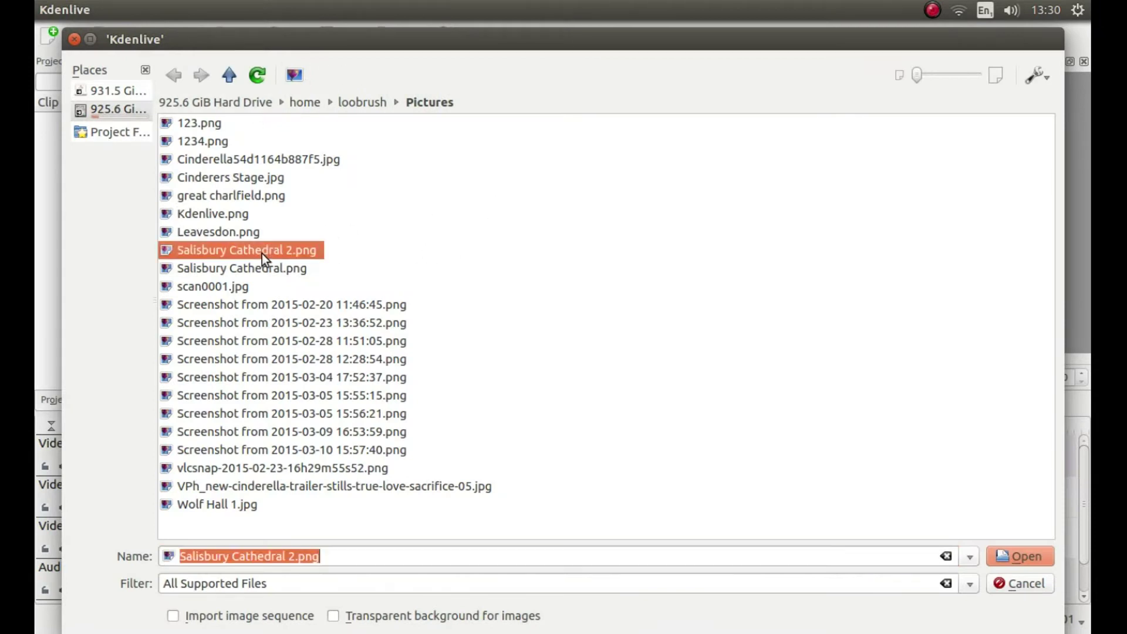
left_click(1022, 556)
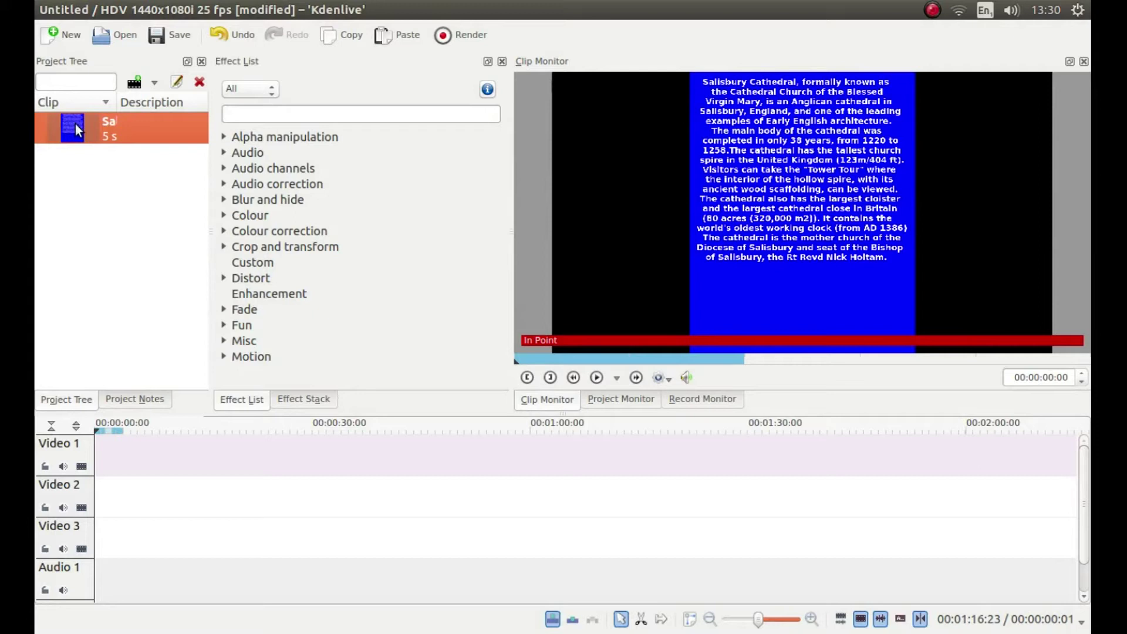
Place Salisbury Cathedral 2.png at 00:00:00 on Video 1, undoing a trial lengthening.
left_click_drag(72, 129, 99, 451)
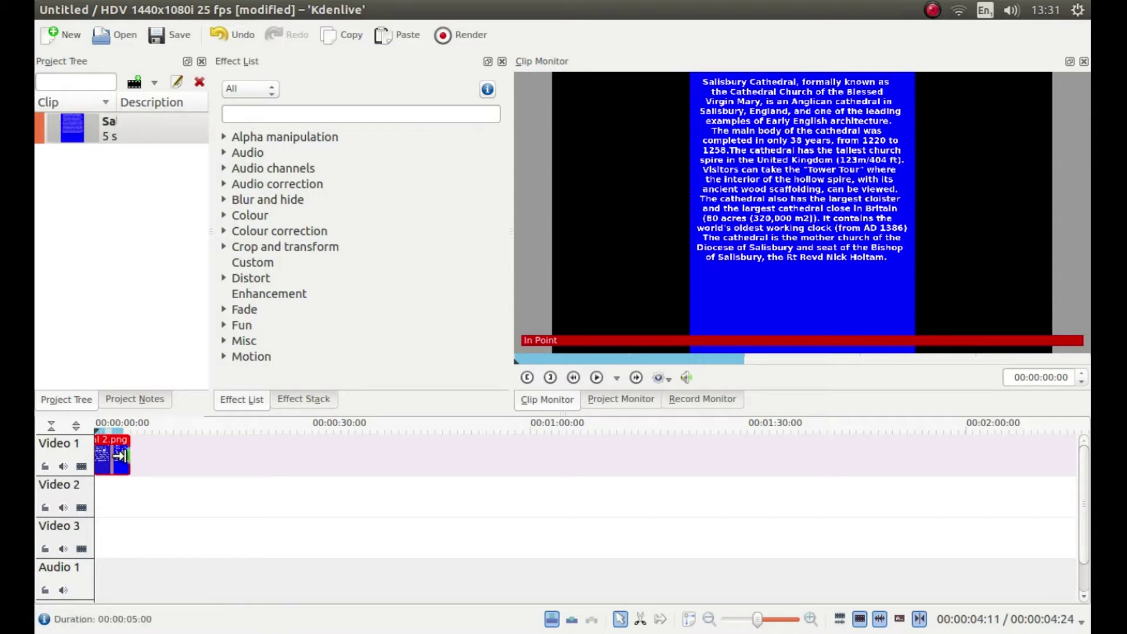
left_click_drag(124, 451, 248, 472)
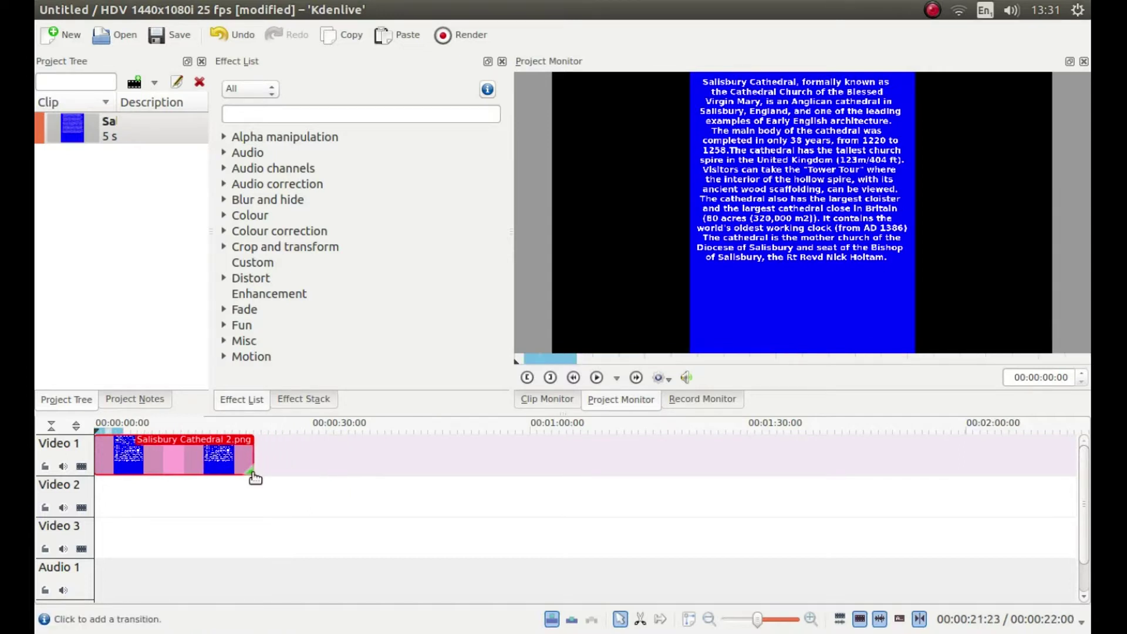
key("ctrl+z")
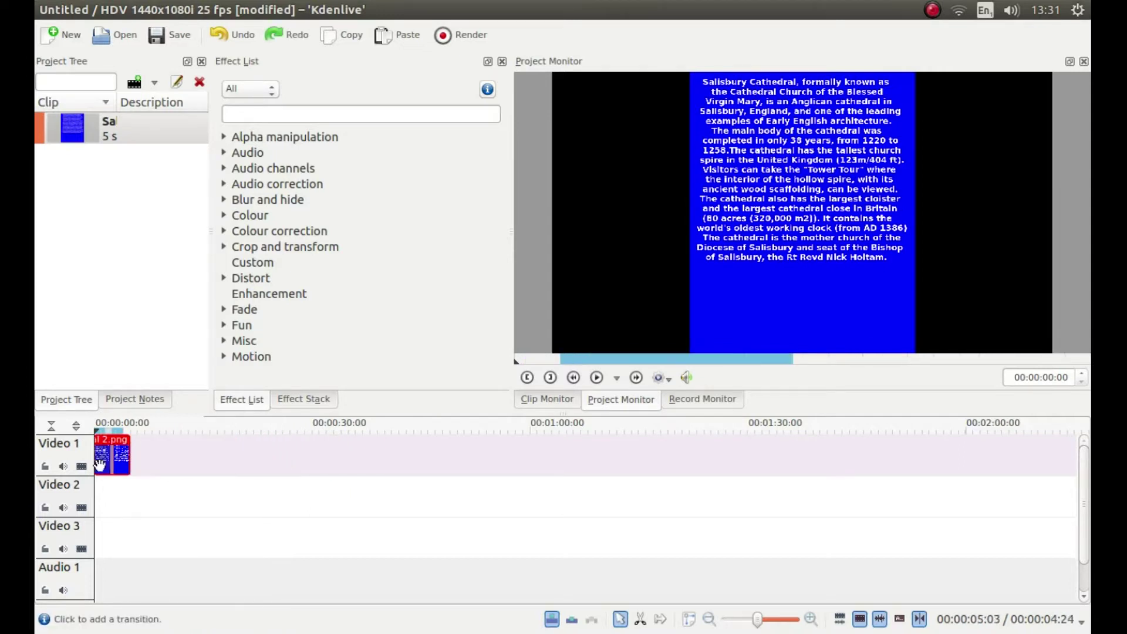
Check the image clip's duration without changing it, then begin adding another clip.
double_click(117, 450)
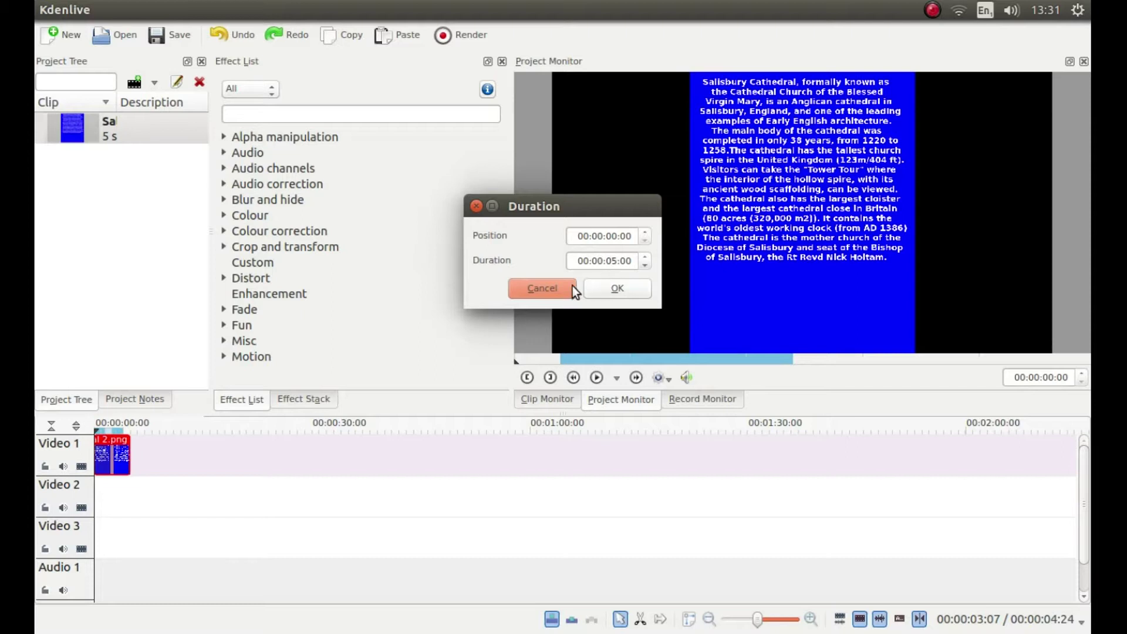
left_click(556, 291)
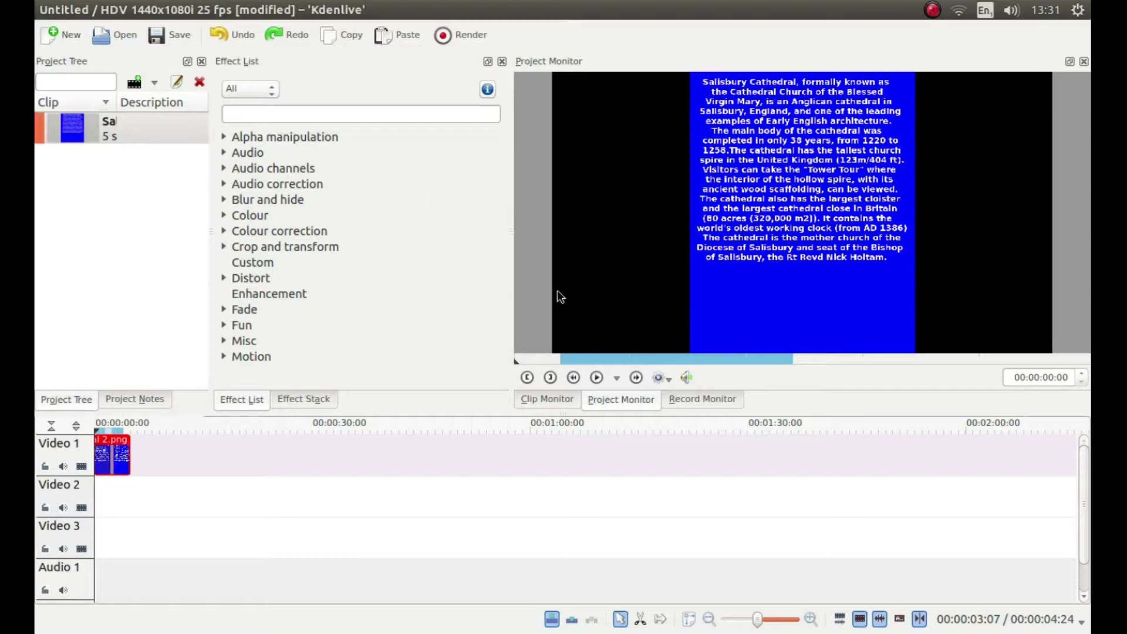
right_click(75, 174)
left_click(100, 180)
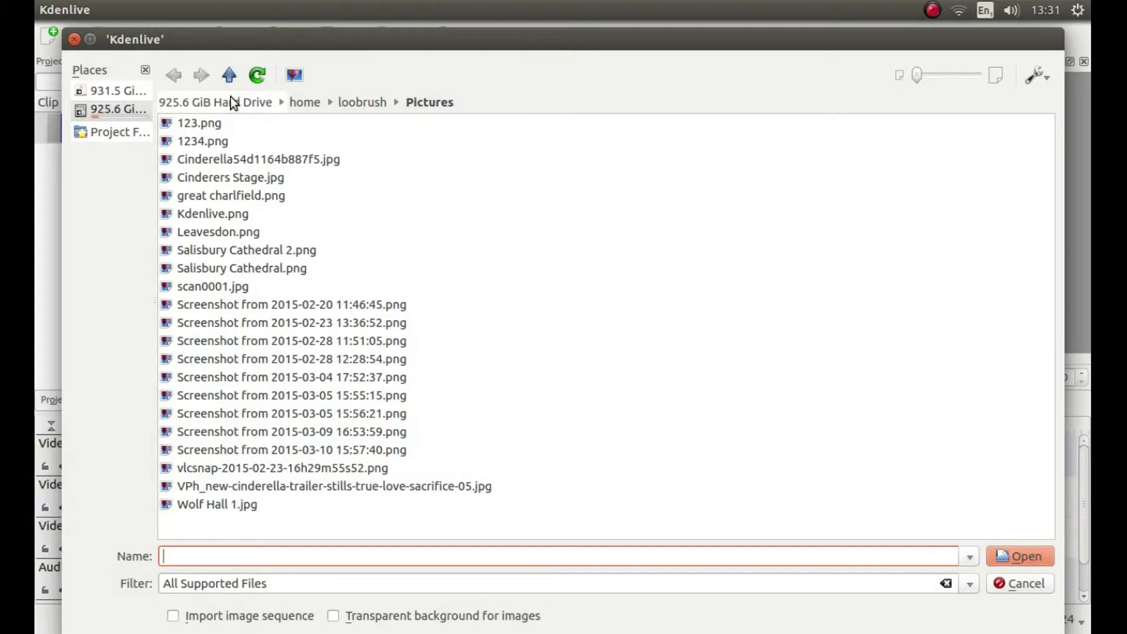
Import f176637740.mp4 from Videos onto Video 2 and stretch the text image to match its 17 seconds.
left_click(230, 76)
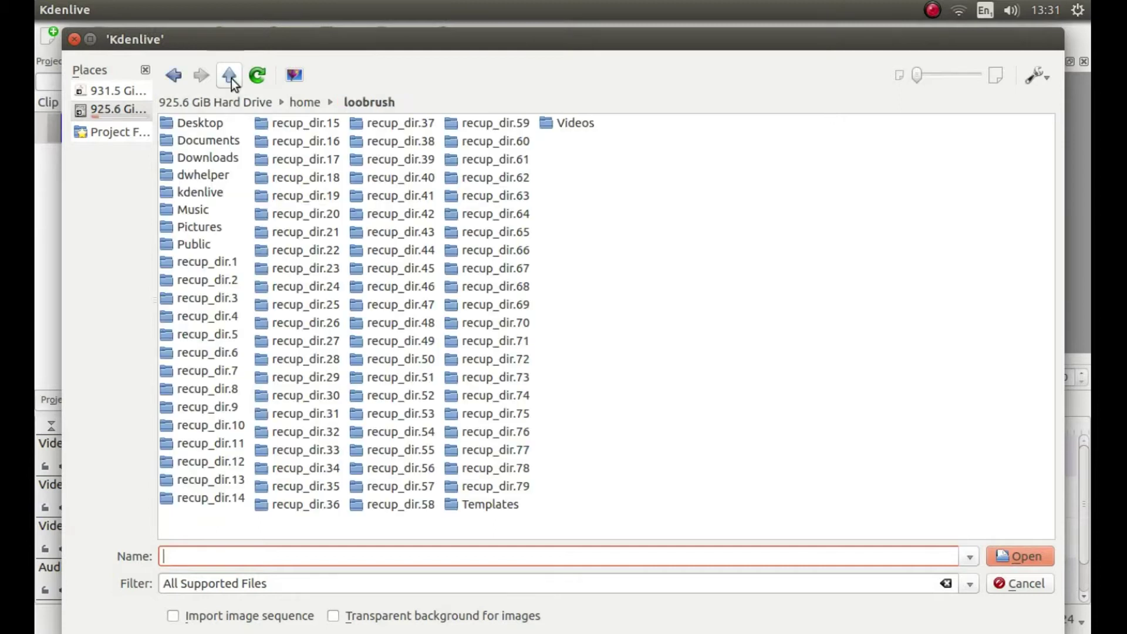
double_click(576, 125)
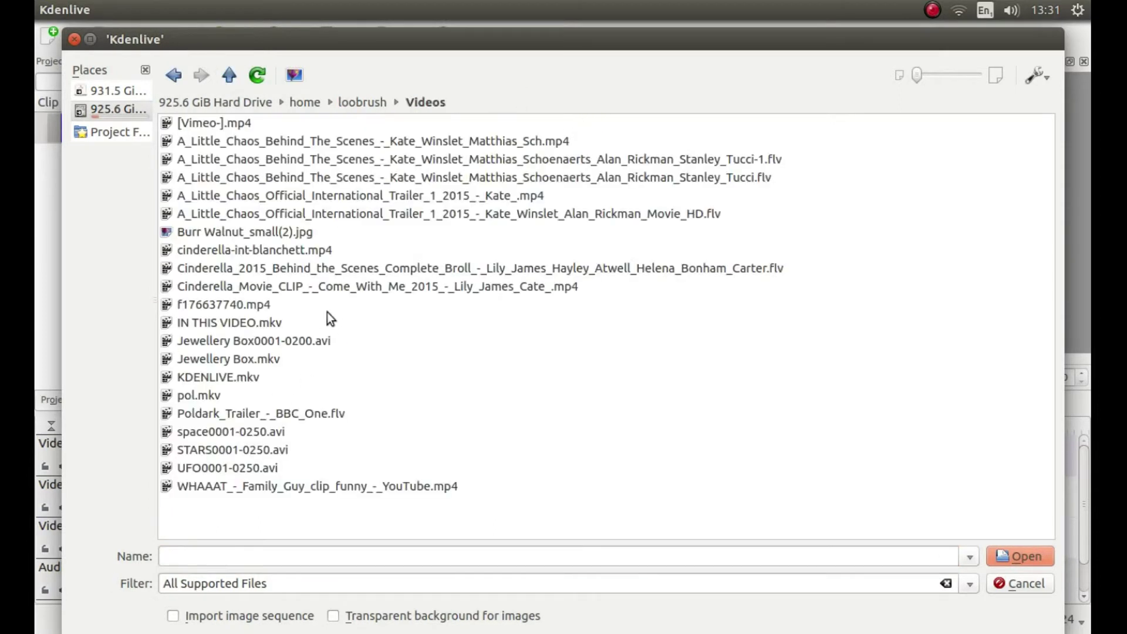
left_click(241, 309)
left_click(1019, 556)
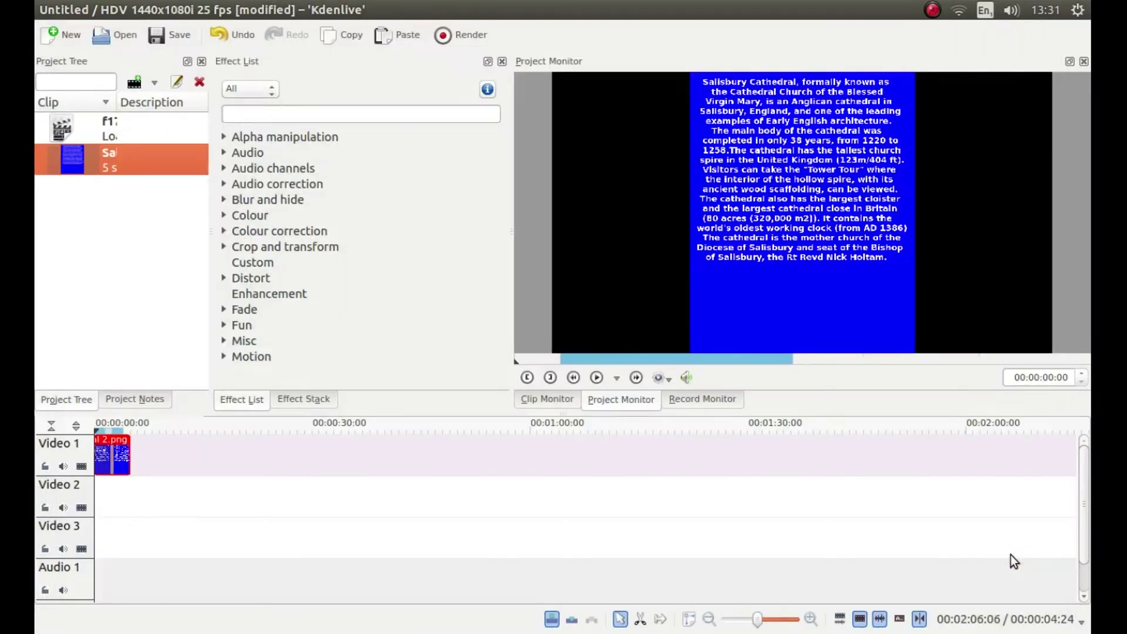
left_click_drag(103, 125, 99, 503)
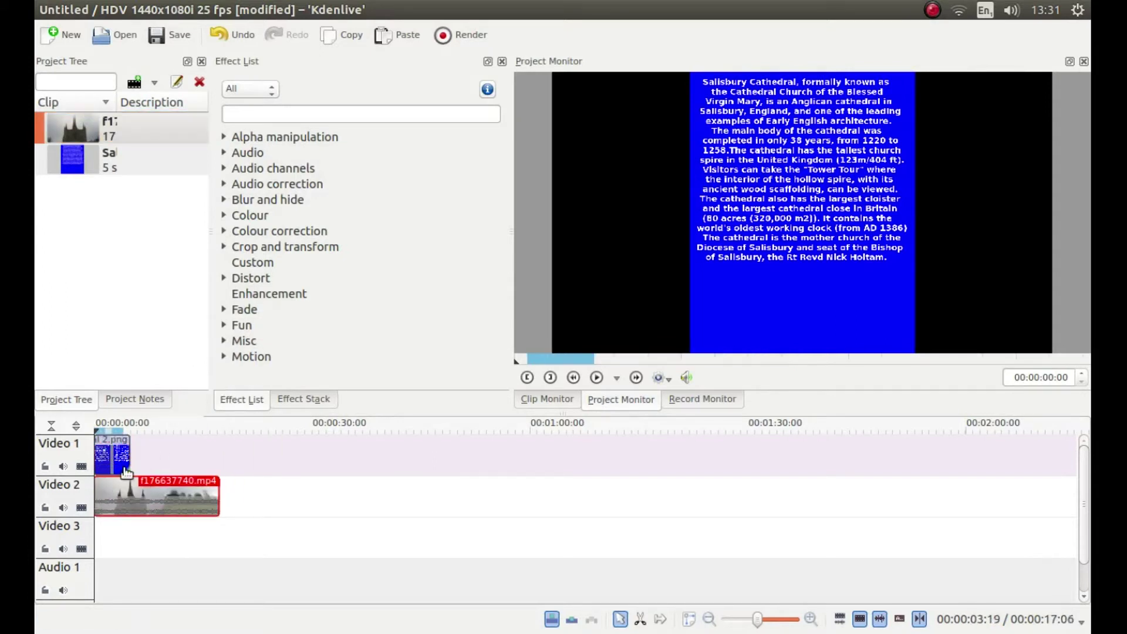
left_click_drag(130, 455, 213, 452)
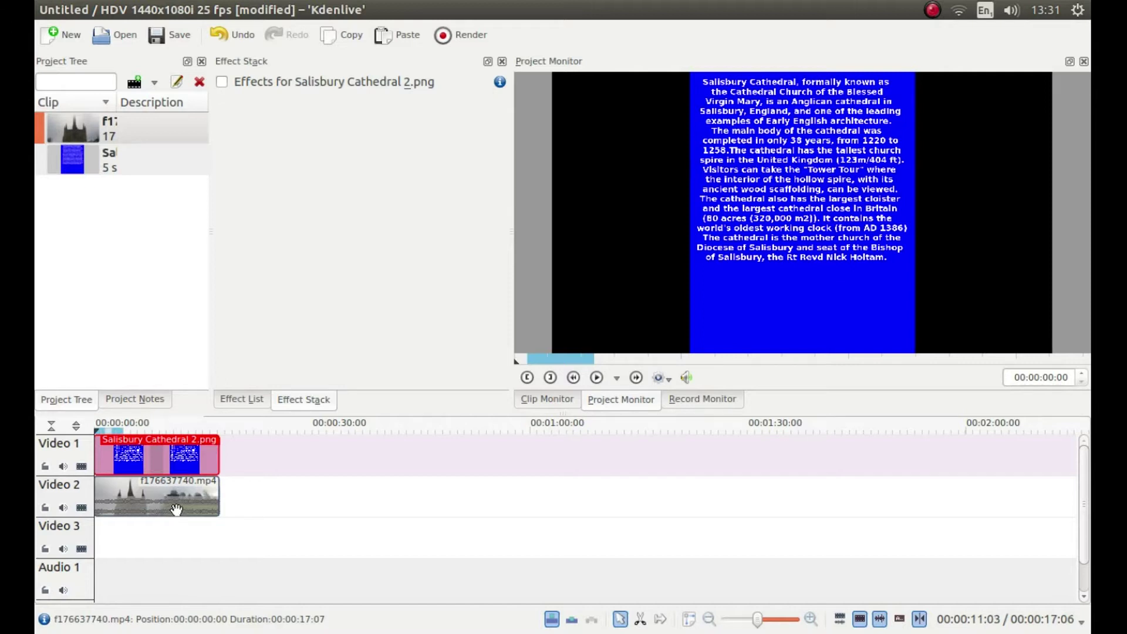
Delete f176637740.mp4 from the project tree along with its Video 2 copy.
right_click(77, 129)
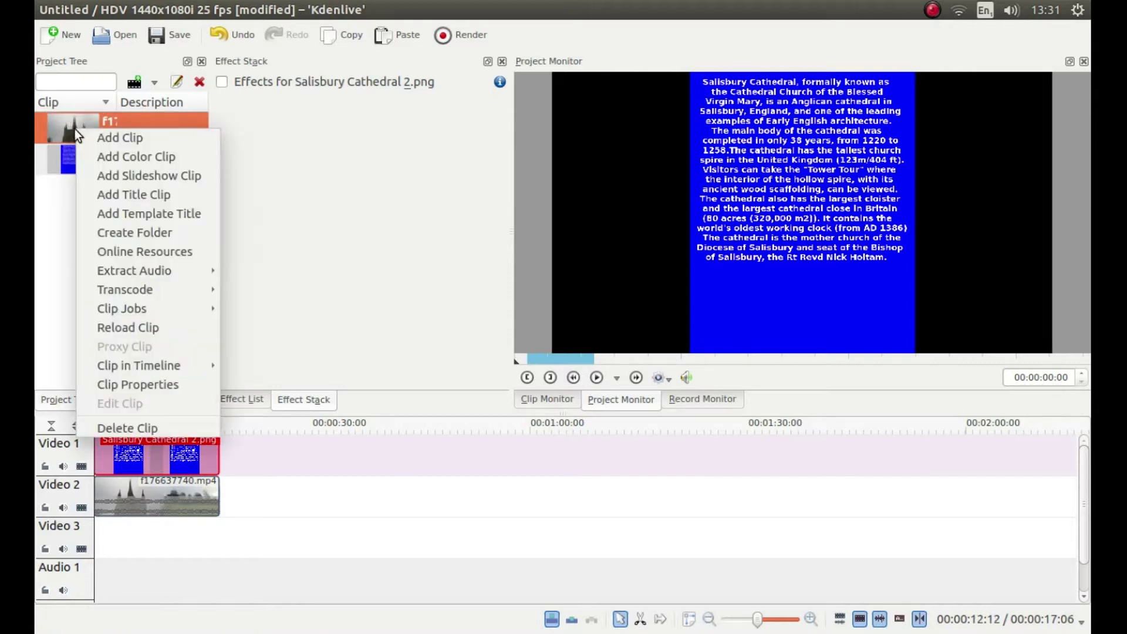
left_click(148, 427)
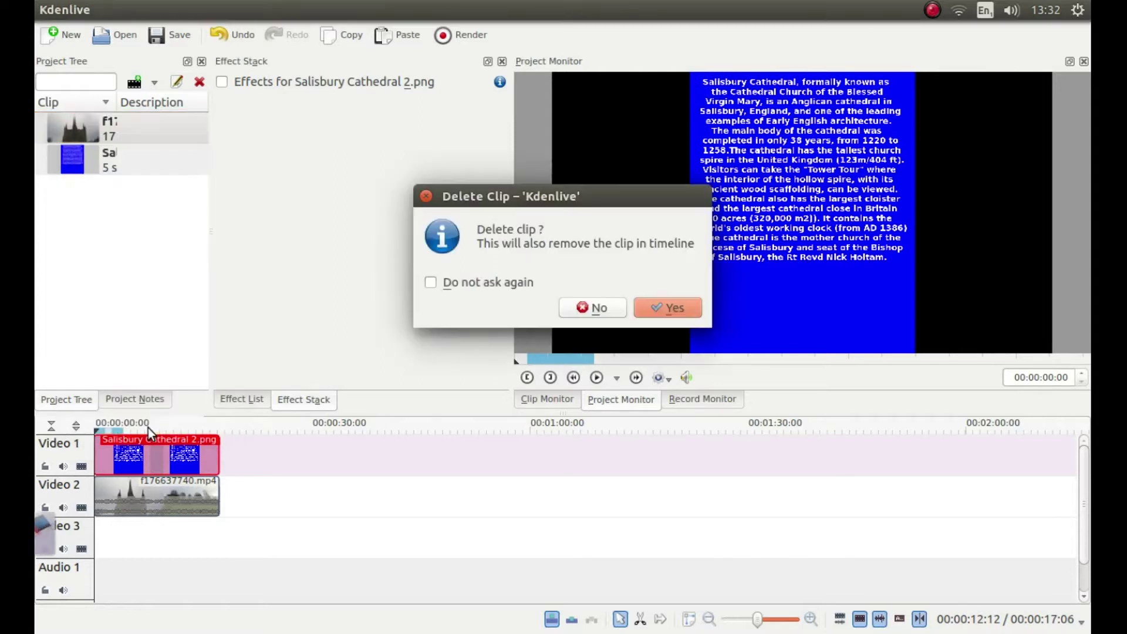
left_click(668, 308)
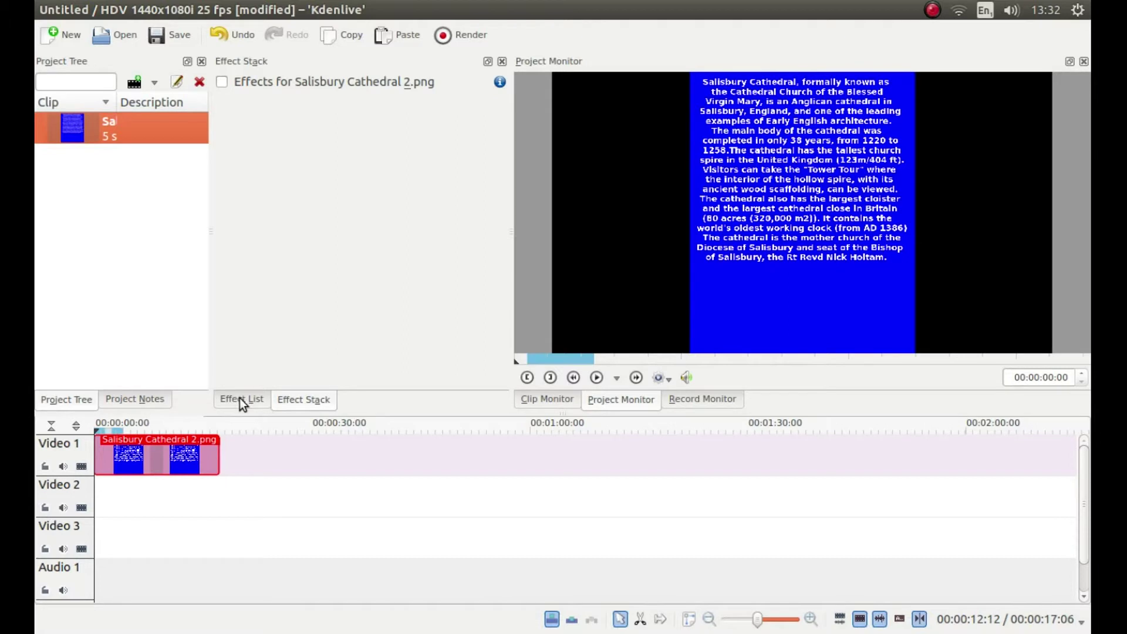
Drag Pan and Zoom from the Crop and transform effects onto the Salisbury Cathedral 2.png clip.
left_click(240, 402)
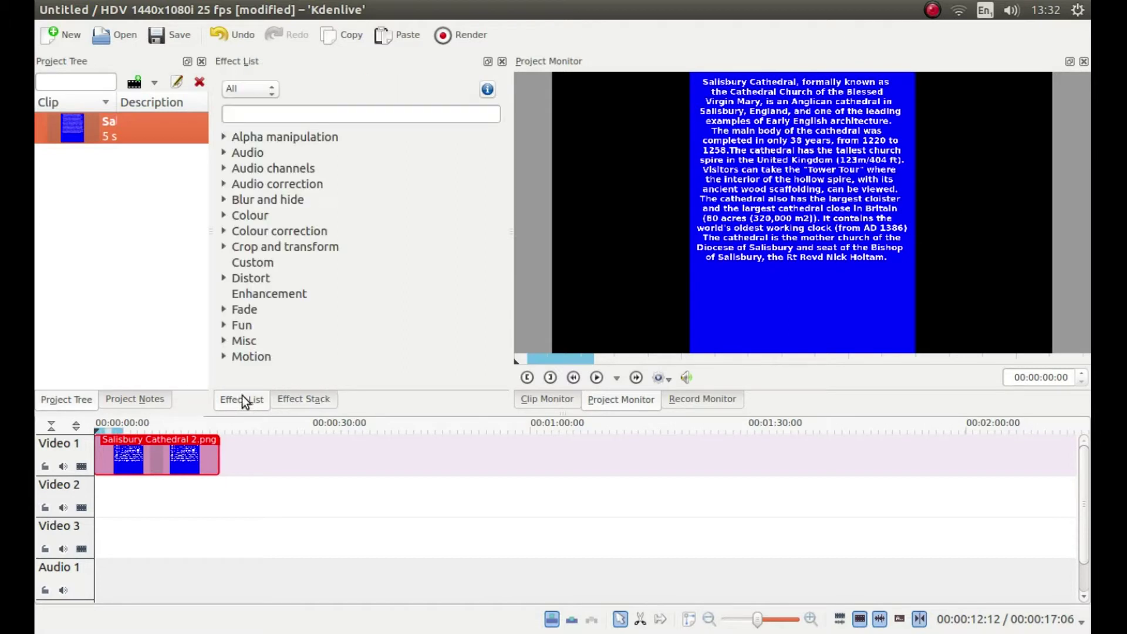
left_click(224, 248)
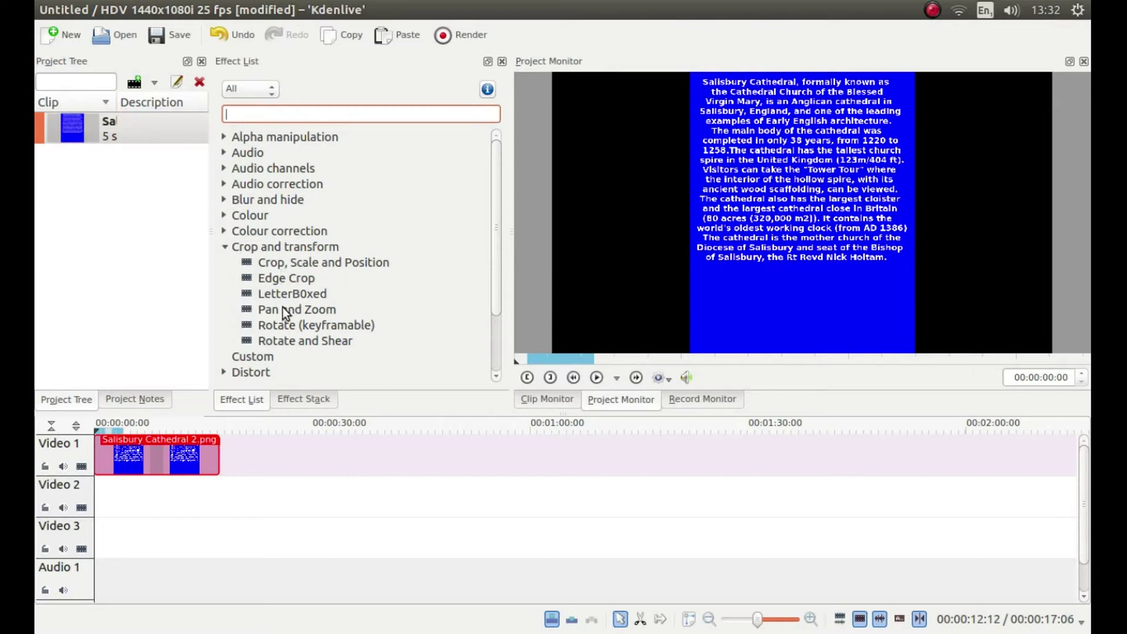
left_click_drag(283, 311, 130, 457)
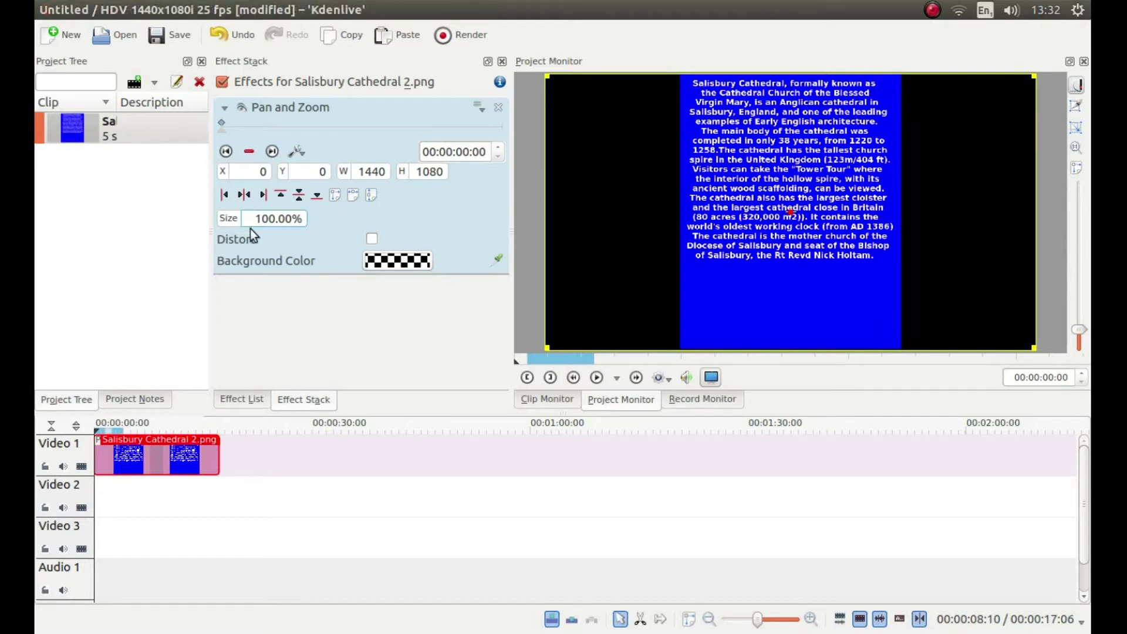
Set the Pan and Zoom size to 230% and position the image at X -916, Y -3.
left_click_drag(256, 218, 325, 222)
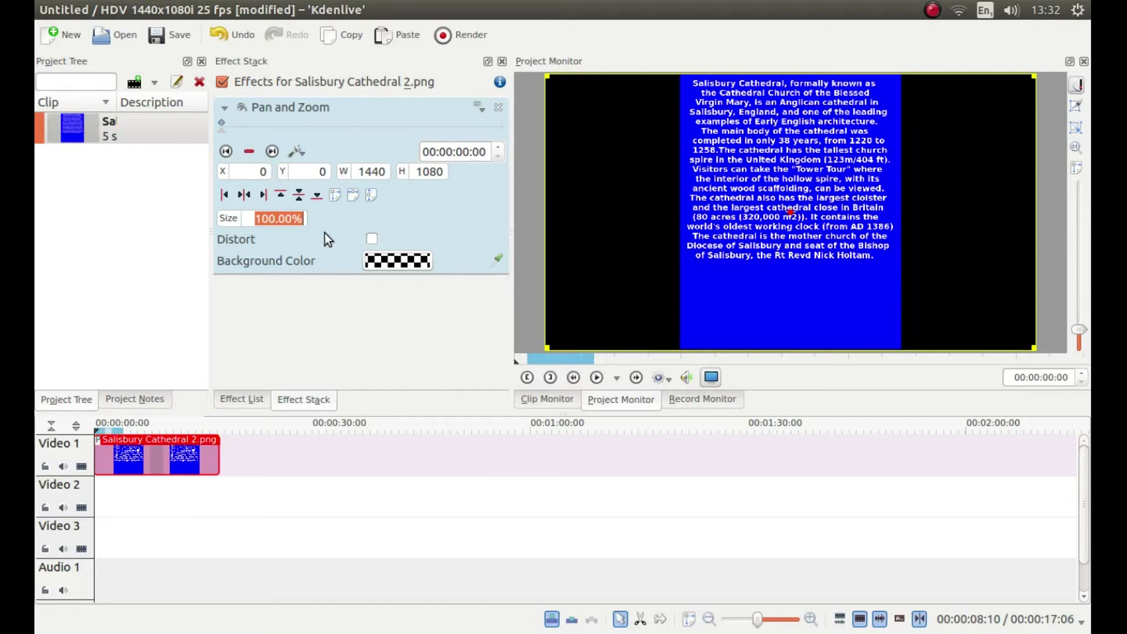
type("2")
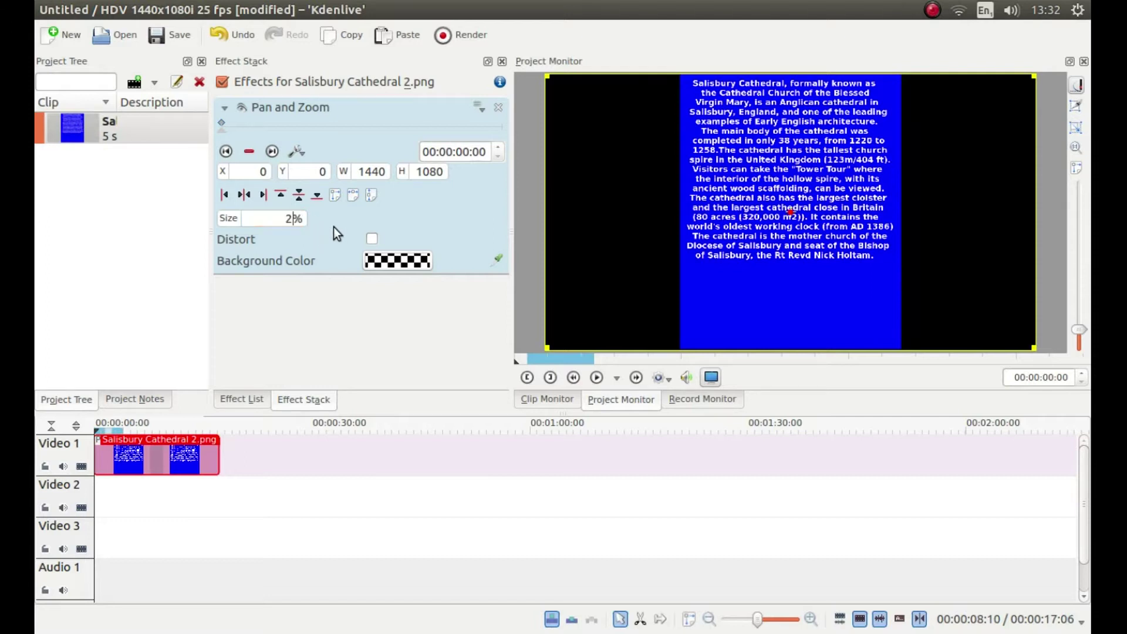
type("00")
key("Return")
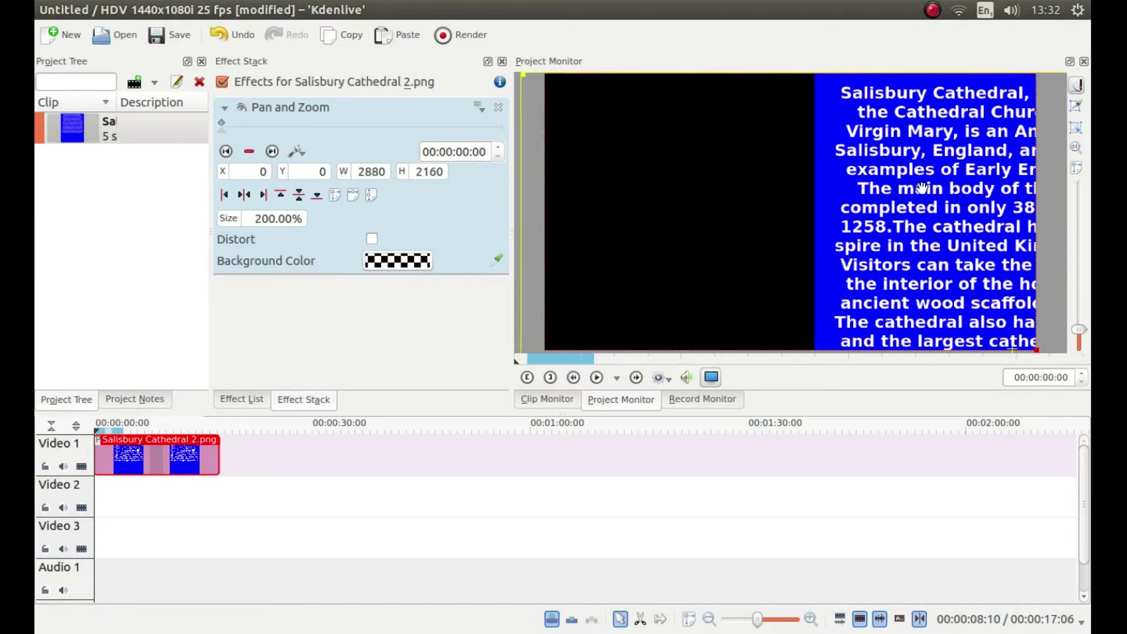
left_click_drag(852, 182, 788, 185)
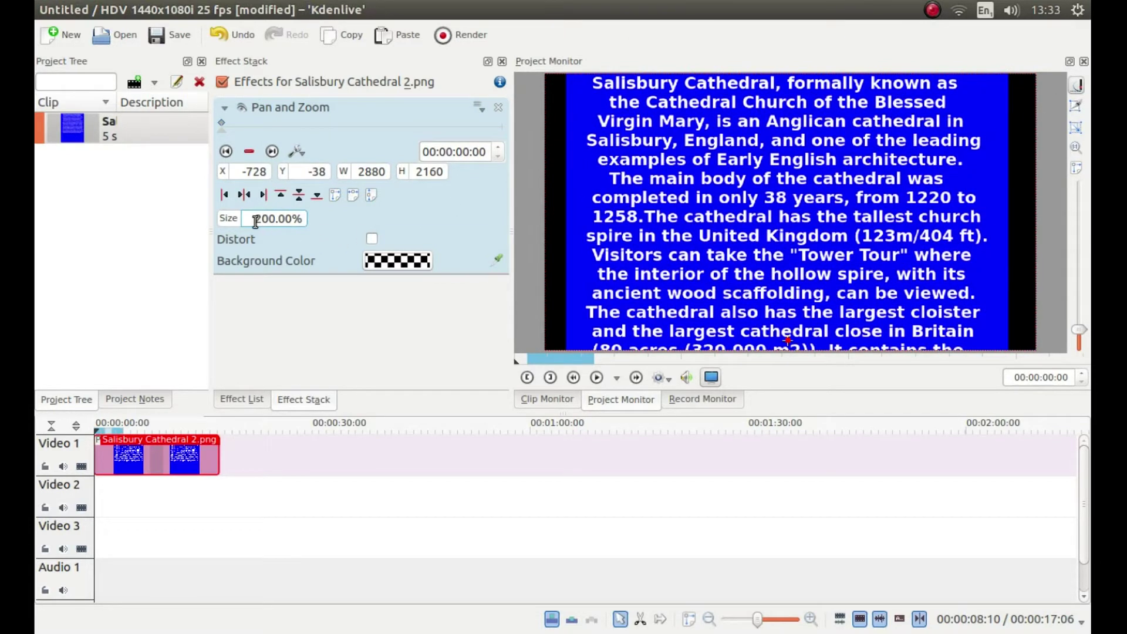
left_click_drag(255, 221, 316, 224)
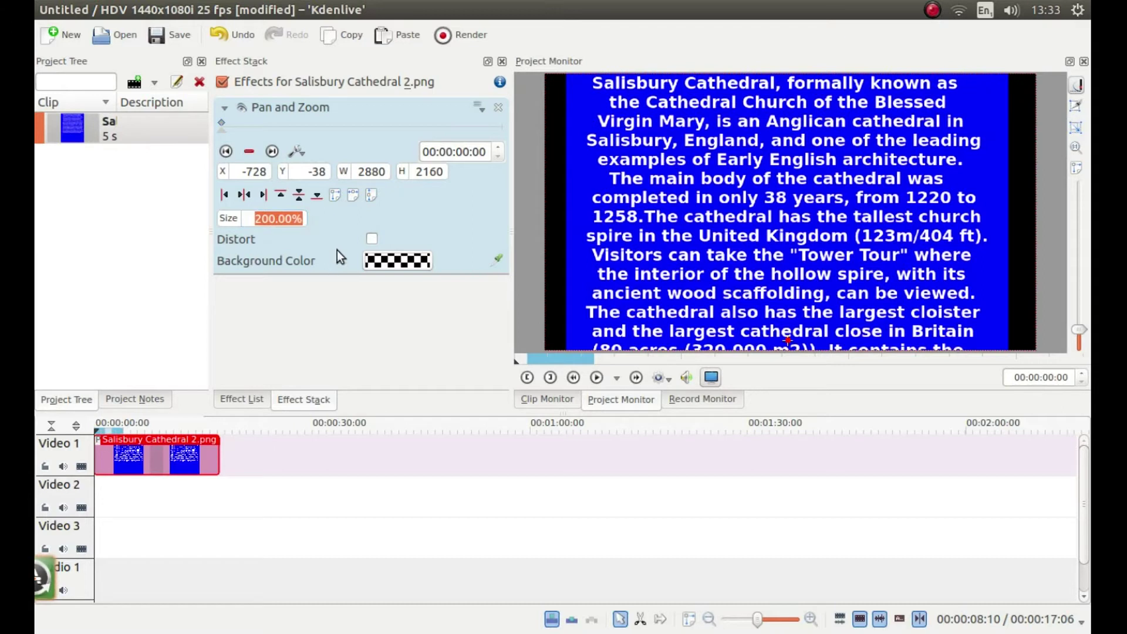
type("230")
key("Return")
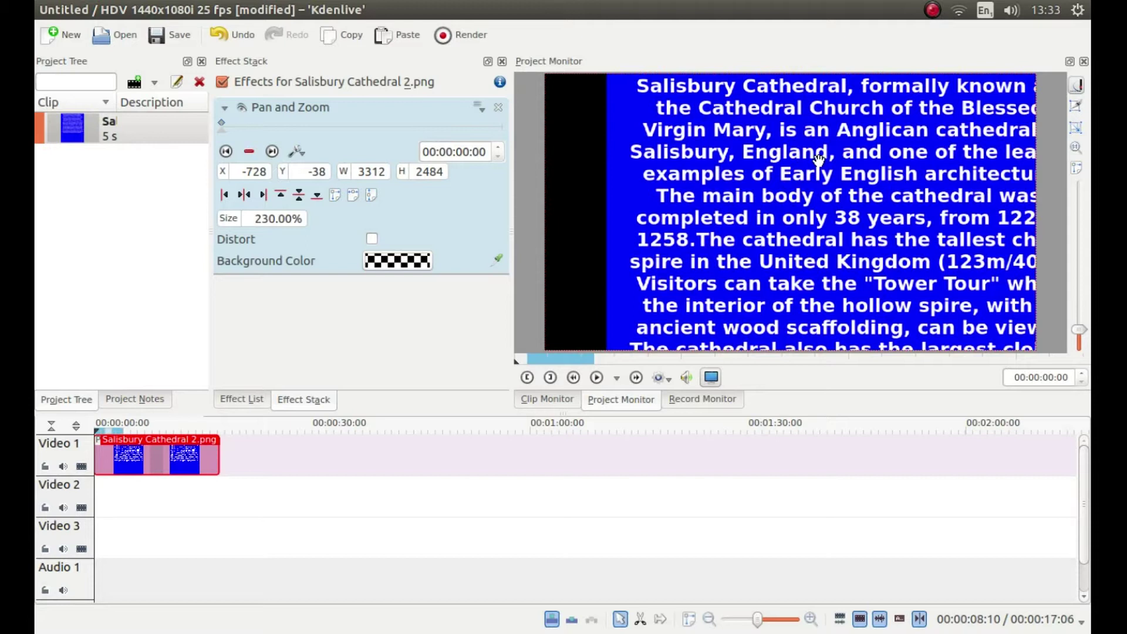
left_click_drag(818, 157, 792, 151)
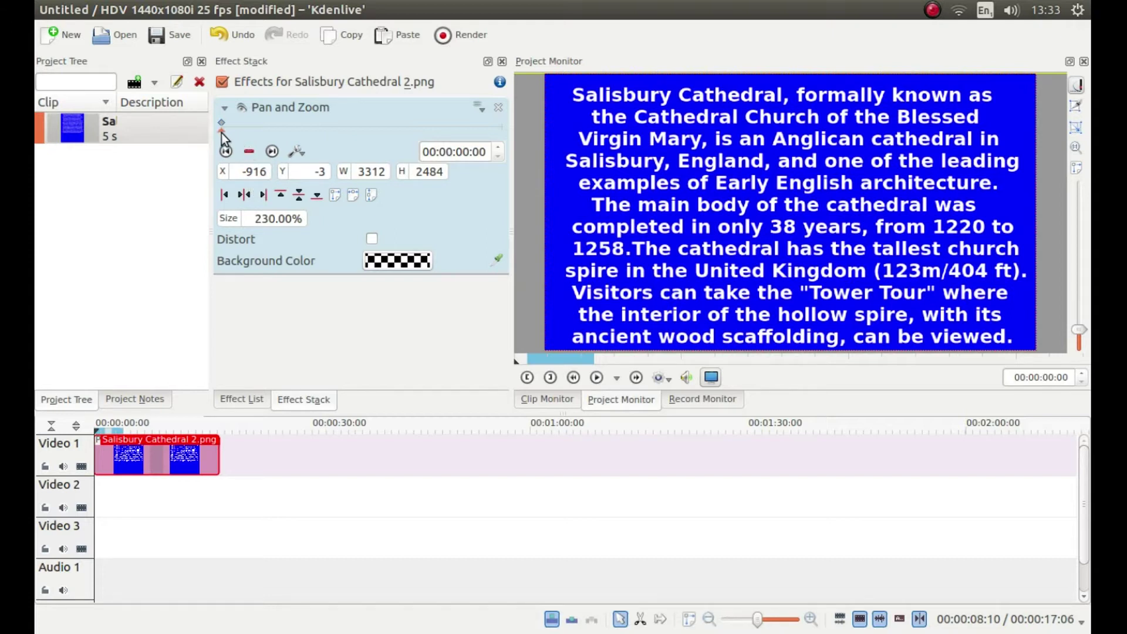
Add Pan and Zoom keyframes at 00:00:01:05 and 00:00:16:05.
left_click_drag(221, 133, 241, 129)
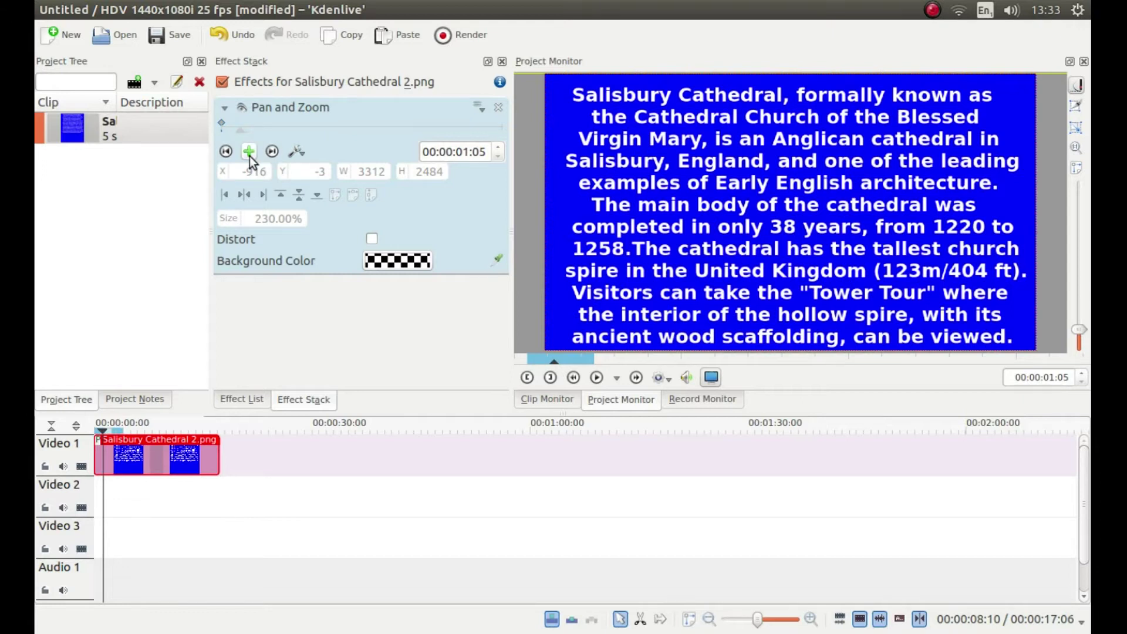
left_click(249, 152)
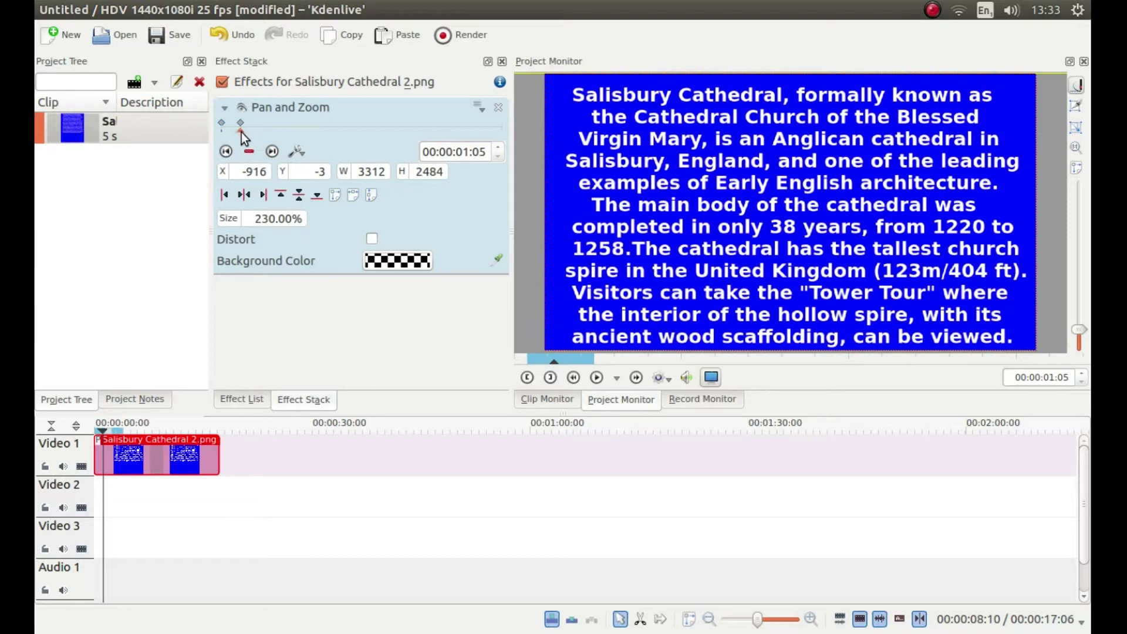
left_click_drag(241, 132, 276, 130)
left_click_drag(349, 127, 485, 133)
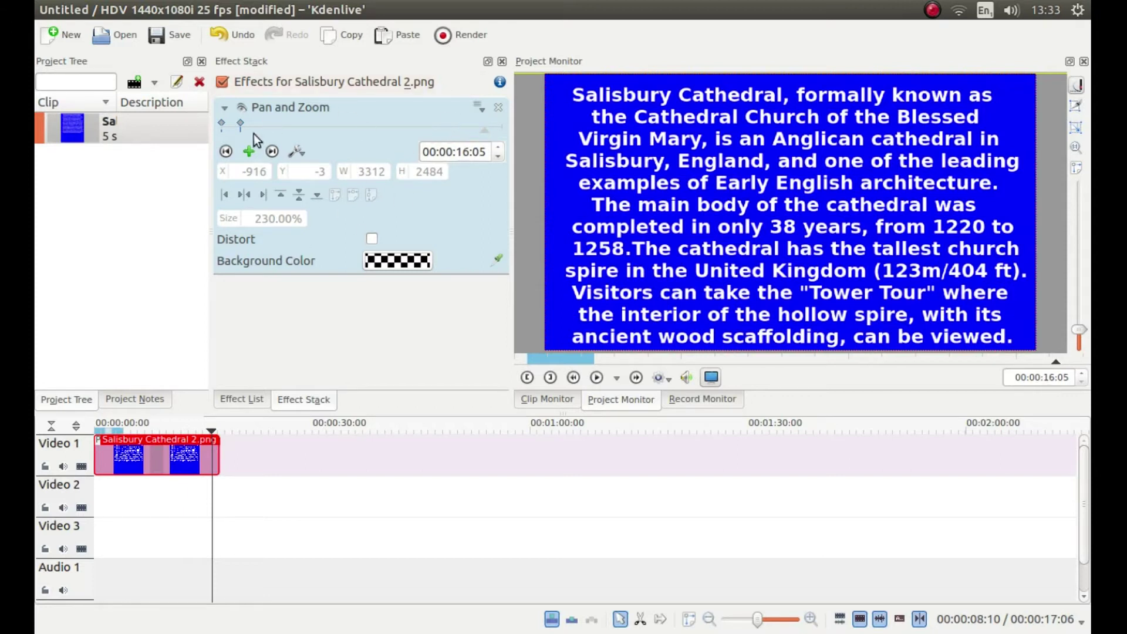
left_click(249, 151)
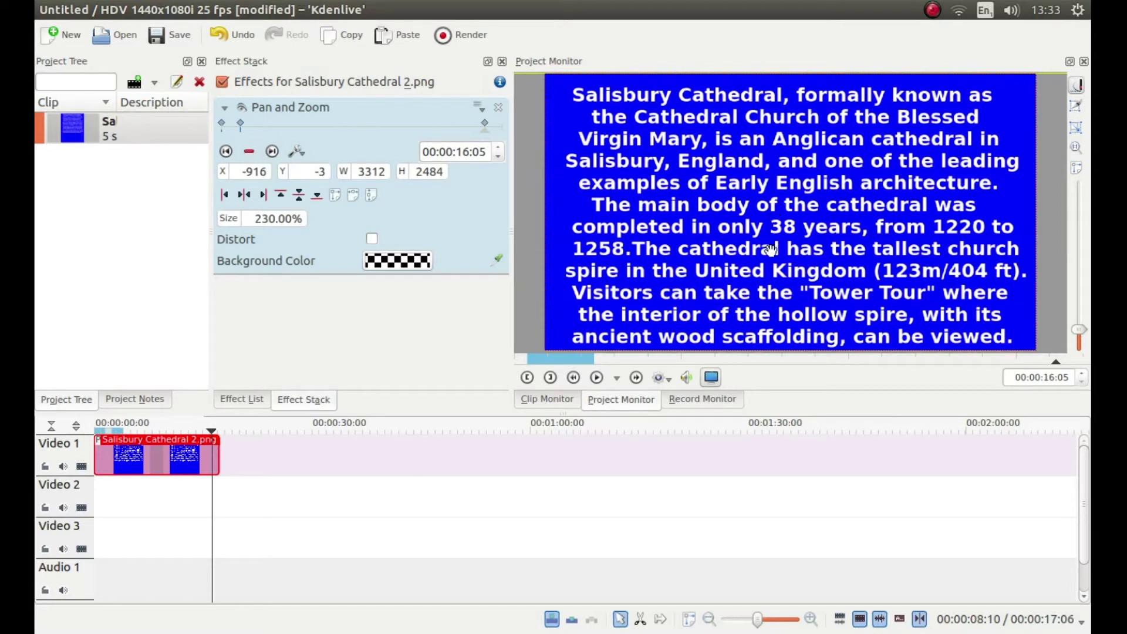
Pan the text up to X -916, Y -725 to show its last lines, keyframed at 00:00:17:06.
left_click_drag(770, 249, 766, 174)
left_click_drag(782, 247, 801, 203)
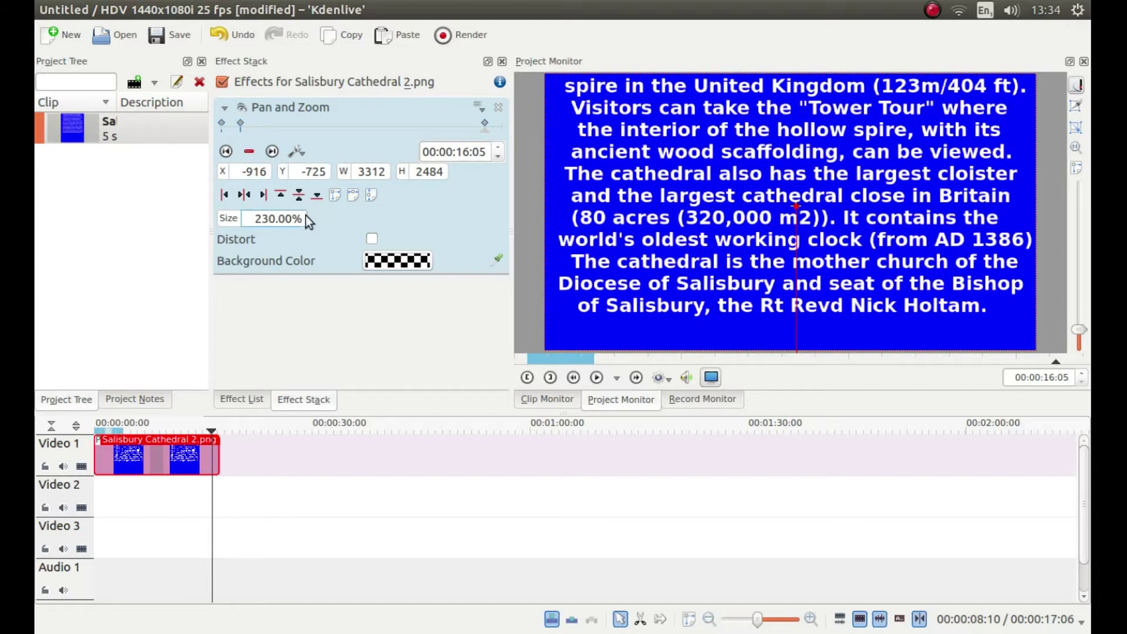
key("Return")
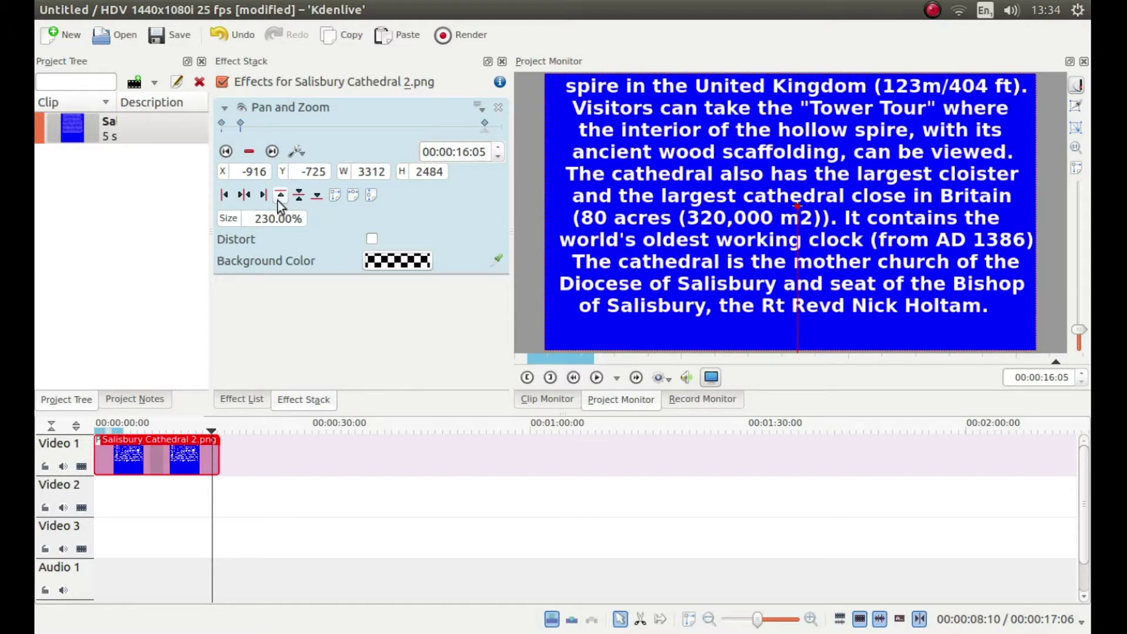
left_click(273, 152)
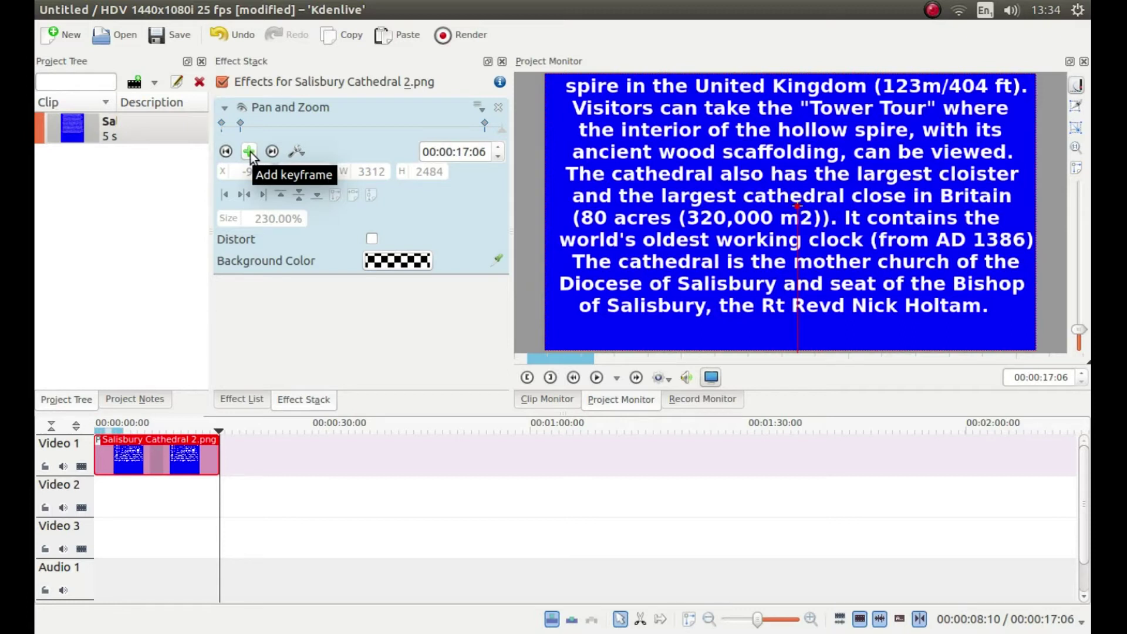
left_click(250, 152)
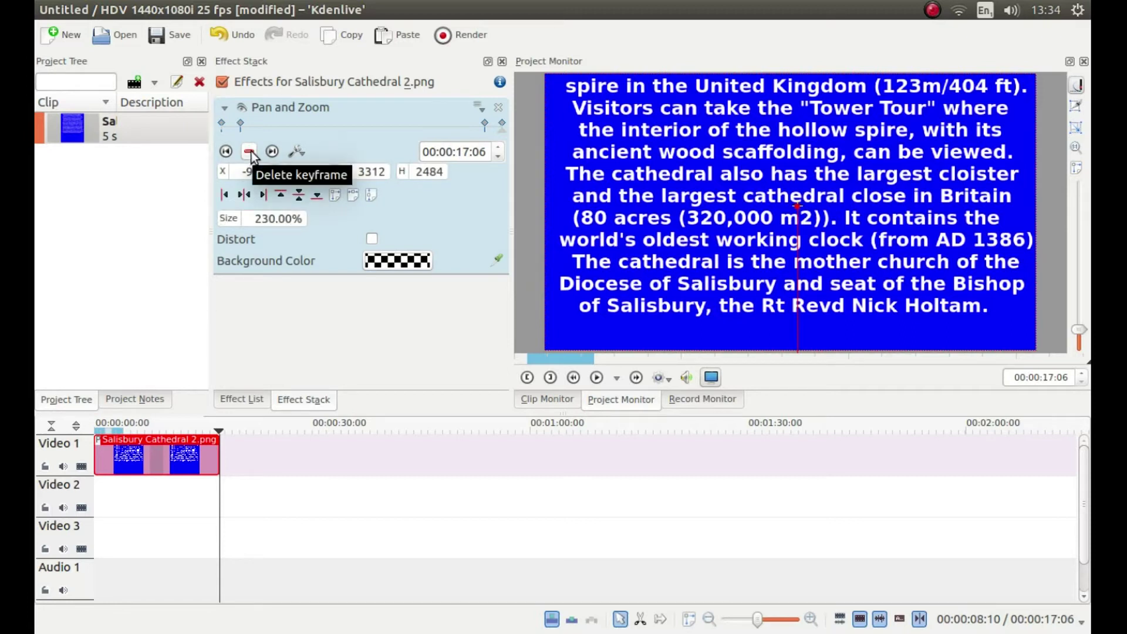
Set the render output file name to TEXT.
left_click(452, 34)
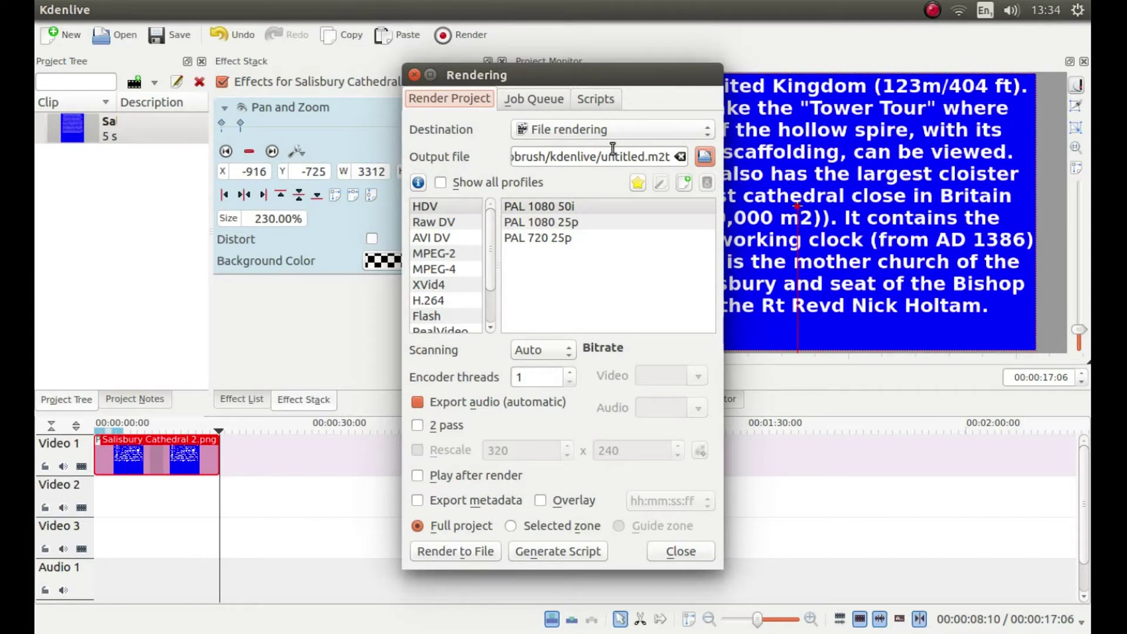
left_click(705, 156)
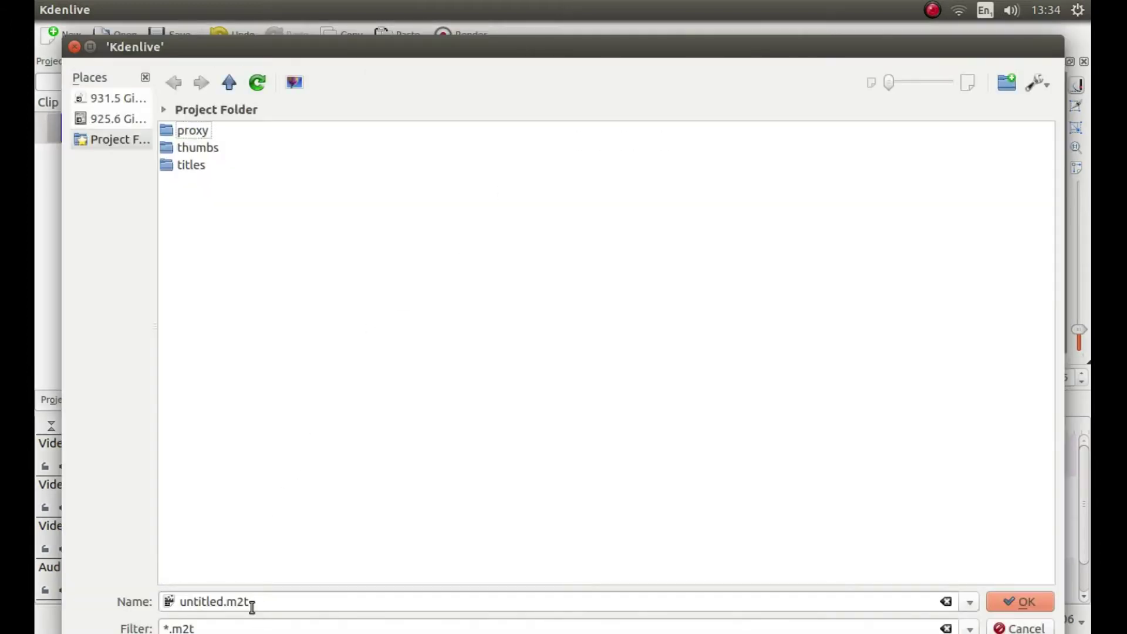
left_click_drag(252, 601, 175, 596)
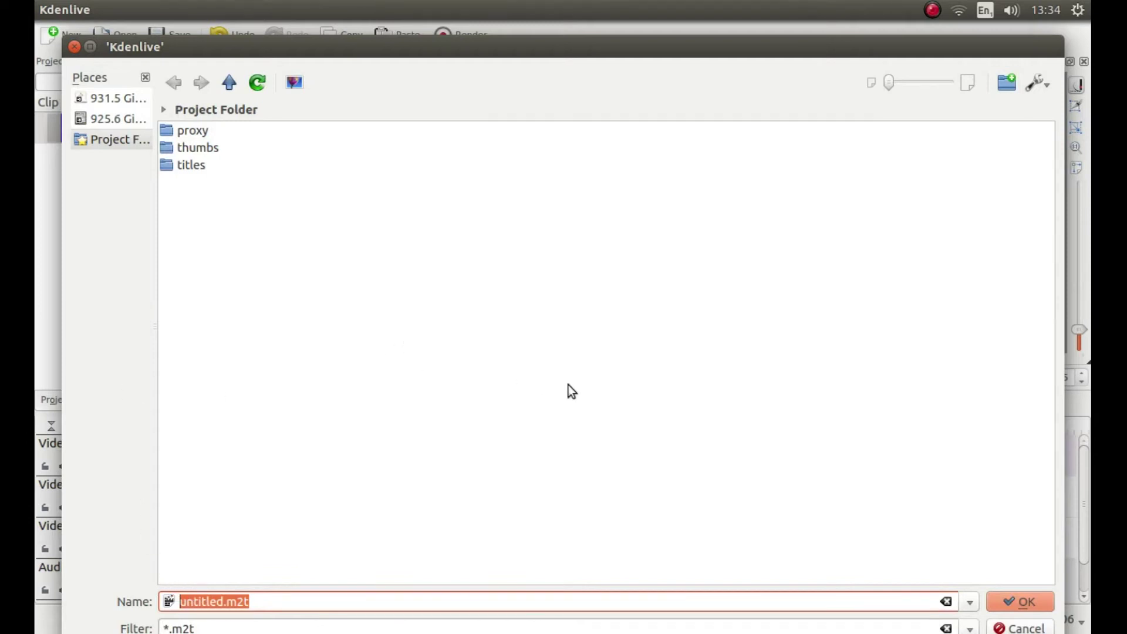
type("TEXT")
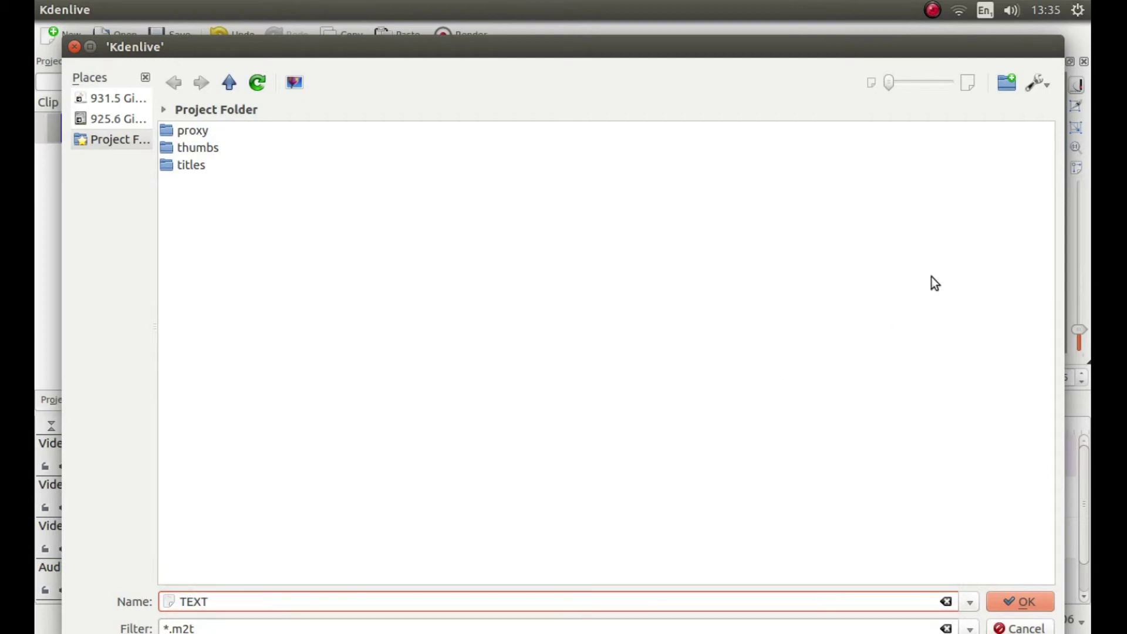
left_click(1020, 602)
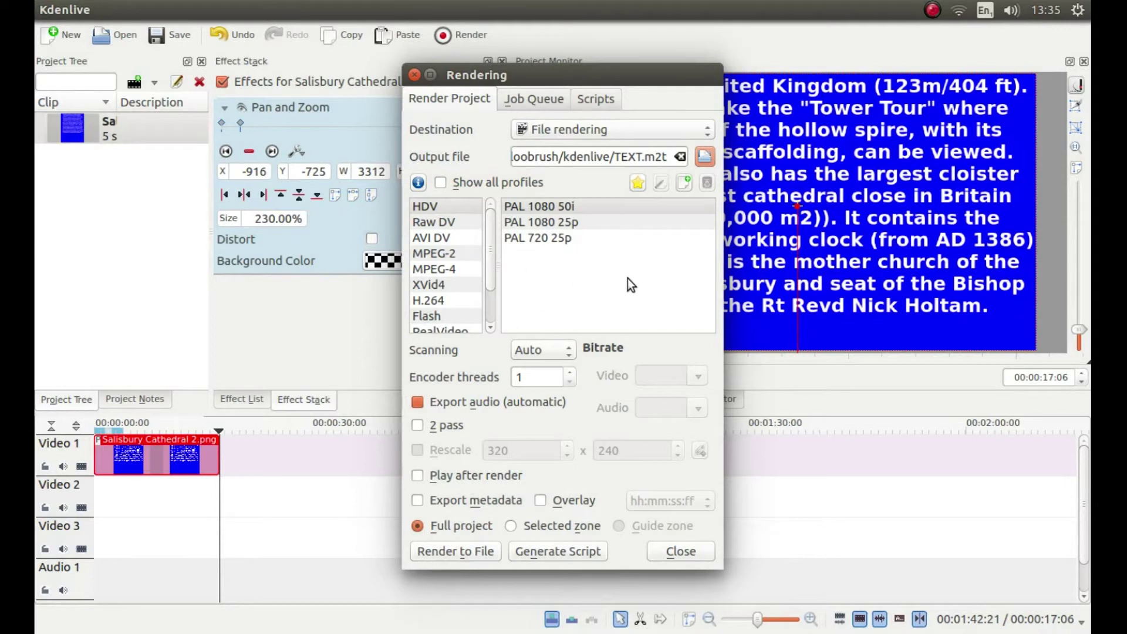
Choose the MPEG-4/MP3 render profile and render the project to file.
left_click(428, 273)
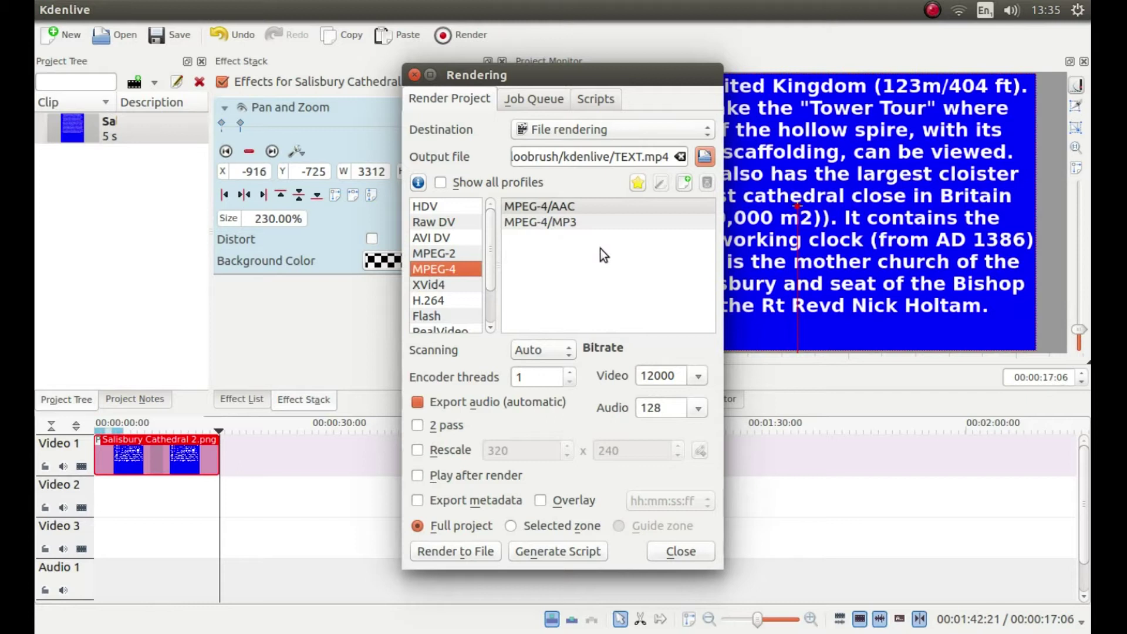
left_click(558, 224)
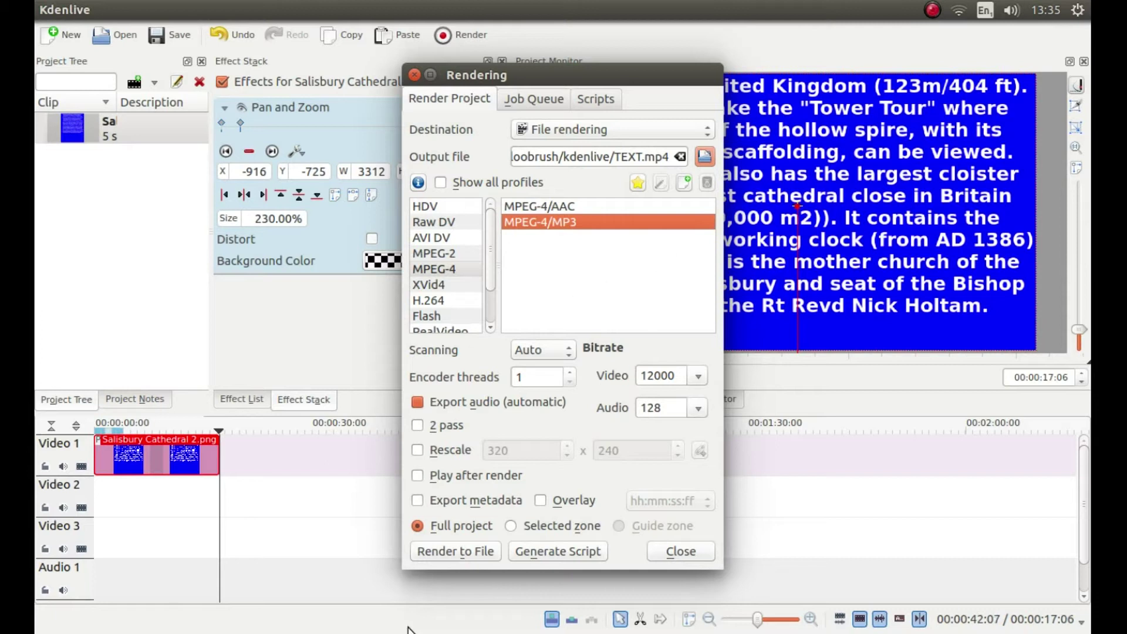
left_click(459, 554)
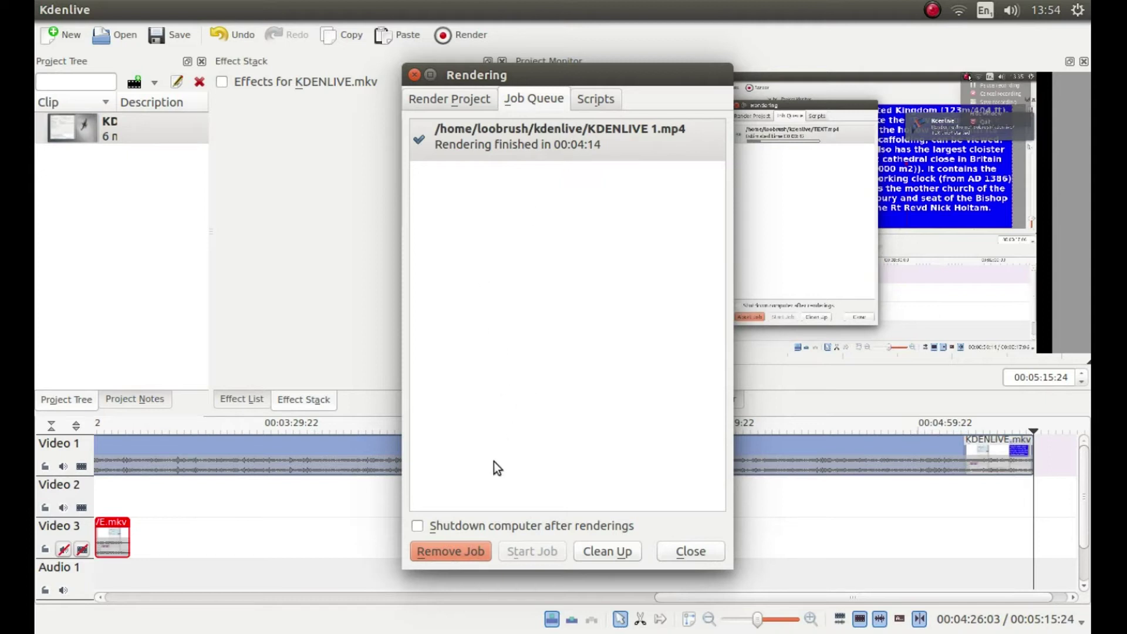
Clear the finished render job, then start a new HDV 1440x1080i 25 fps project, discarding unsaved changes.
left_click(447, 552)
left_click(690, 552)
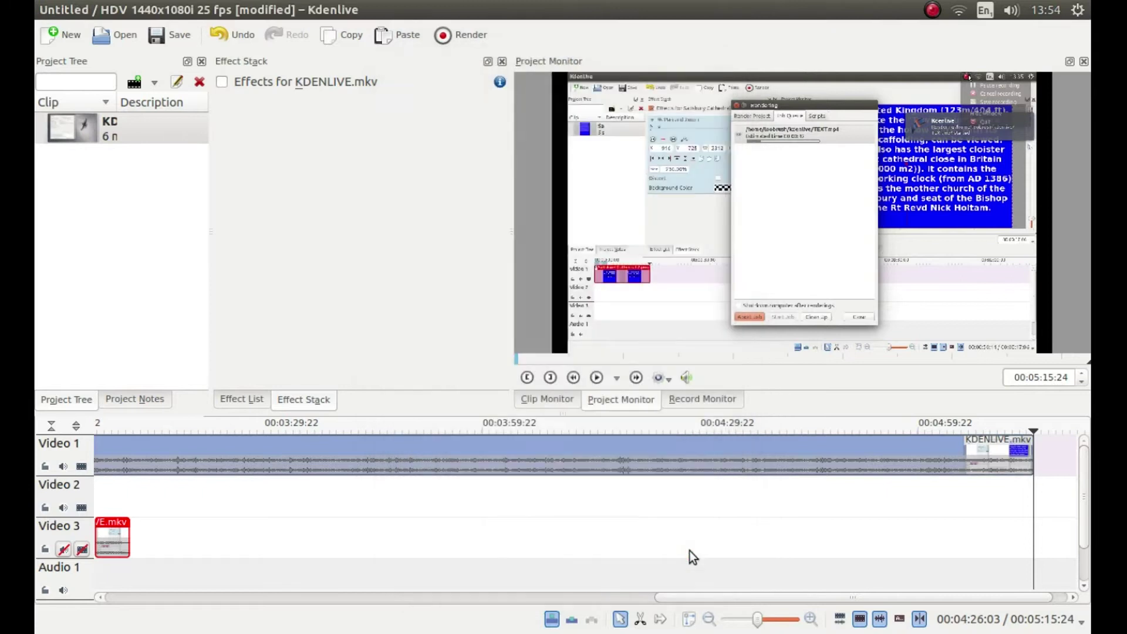
left_click(51, 40)
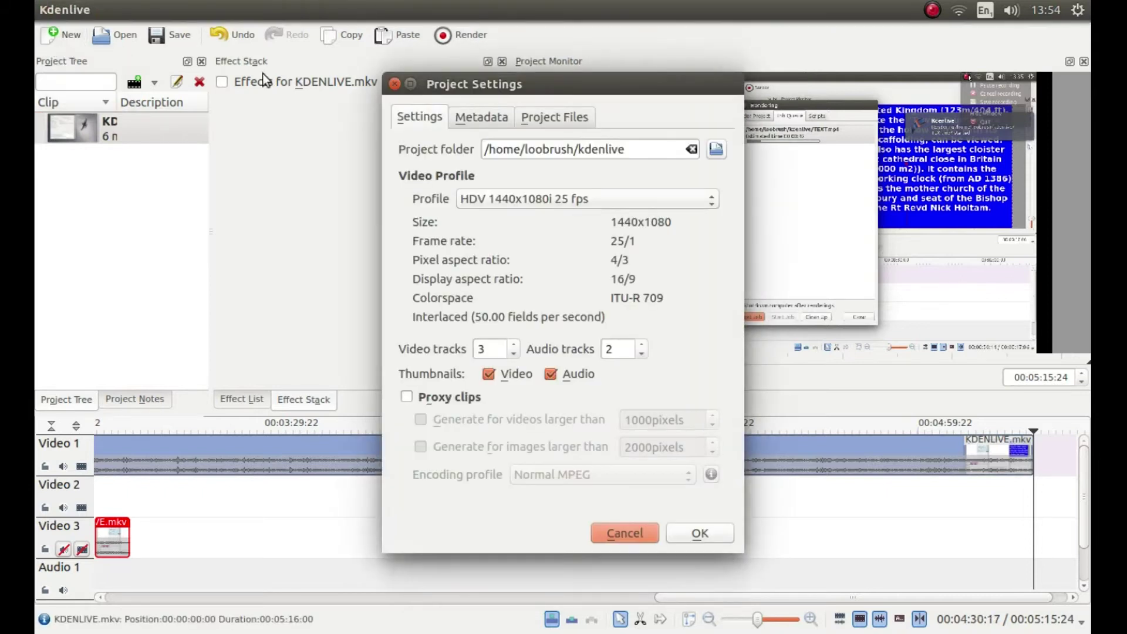
left_click(695, 534)
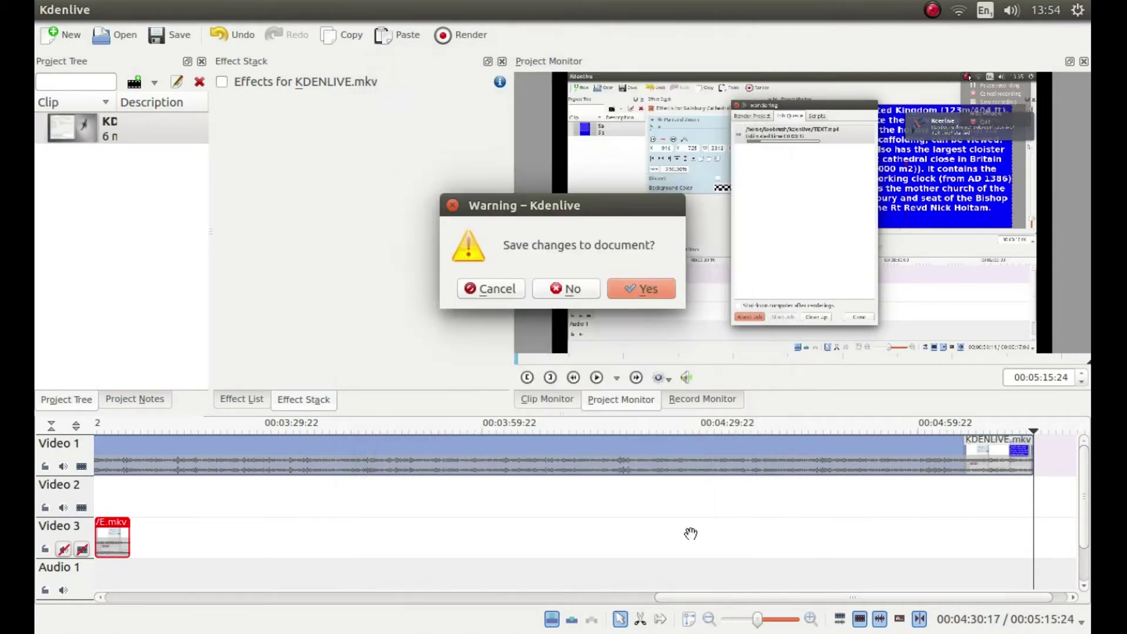
left_click(568, 288)
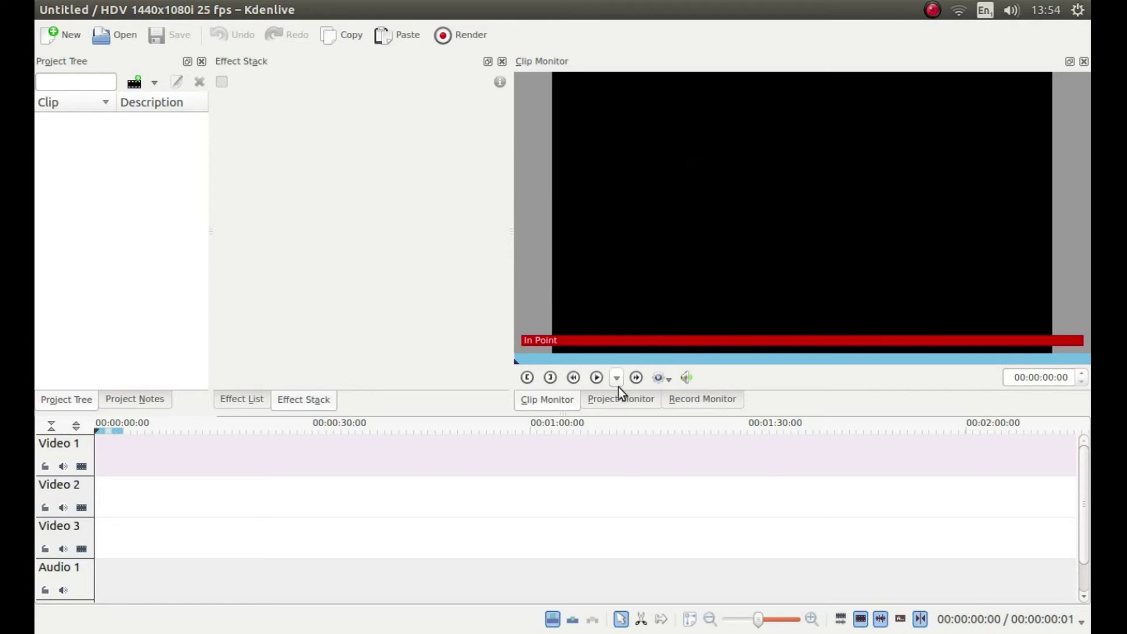
Import TEXT.mp4 from the home kdenlive folder and drop it at the start of Video 1.
left_click(621, 405)
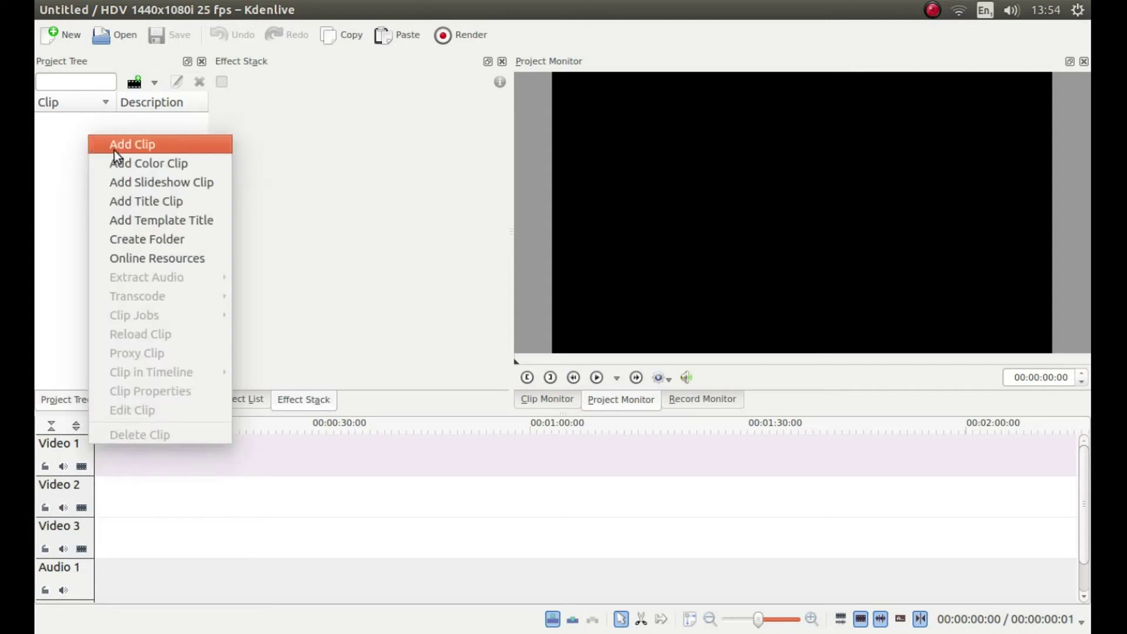
left_click(114, 150)
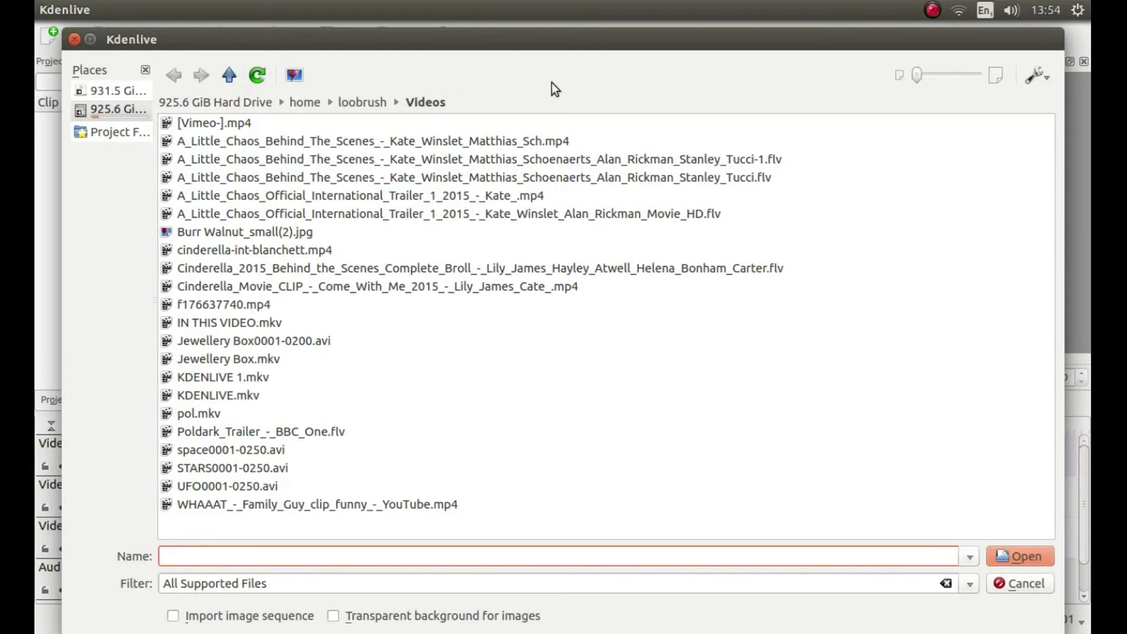
left_click(229, 77)
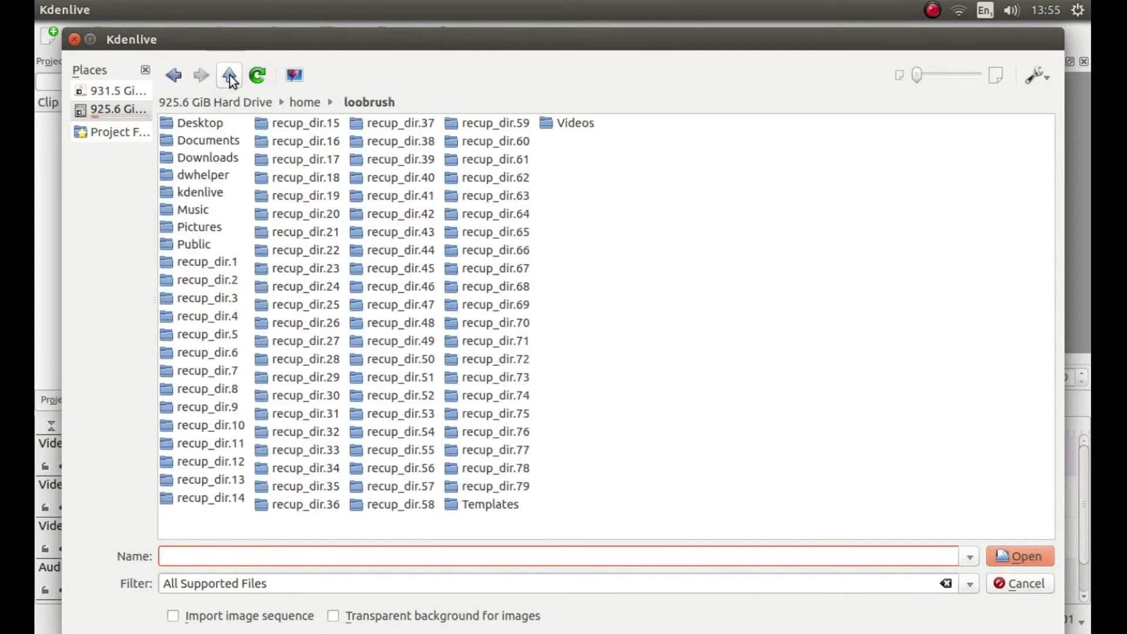
double_click(196, 194)
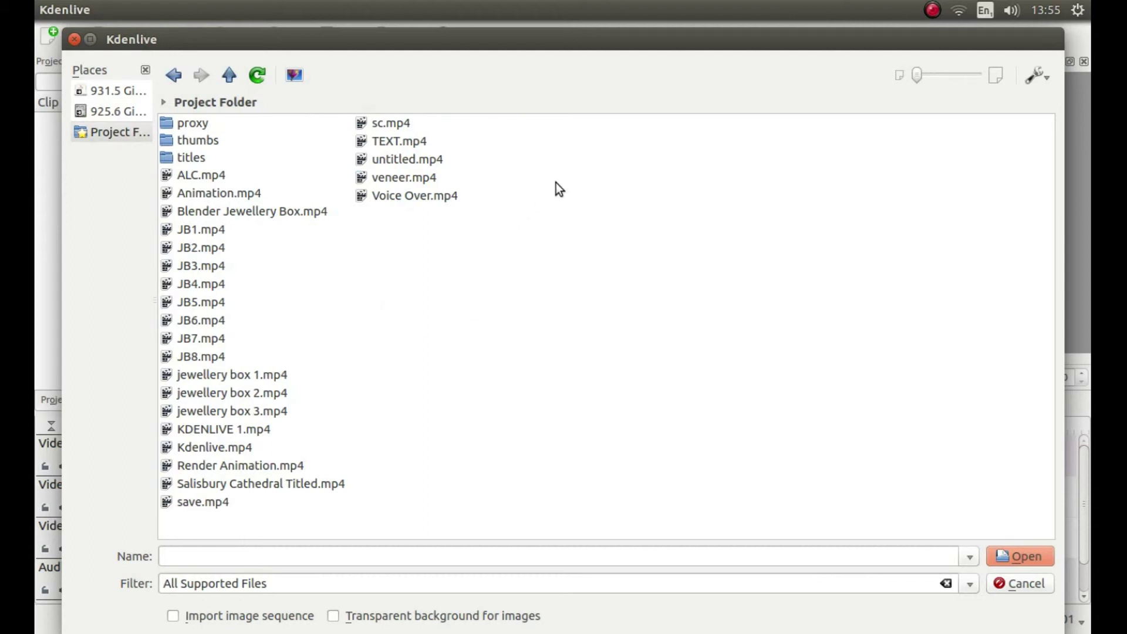
left_click(384, 140)
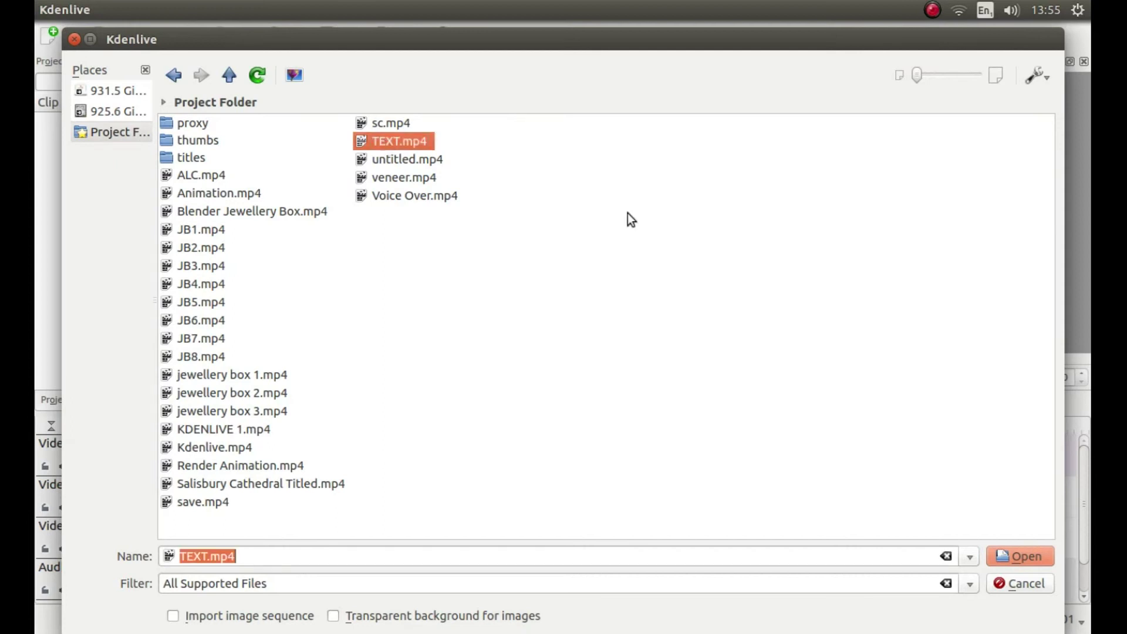
left_click(1019, 556)
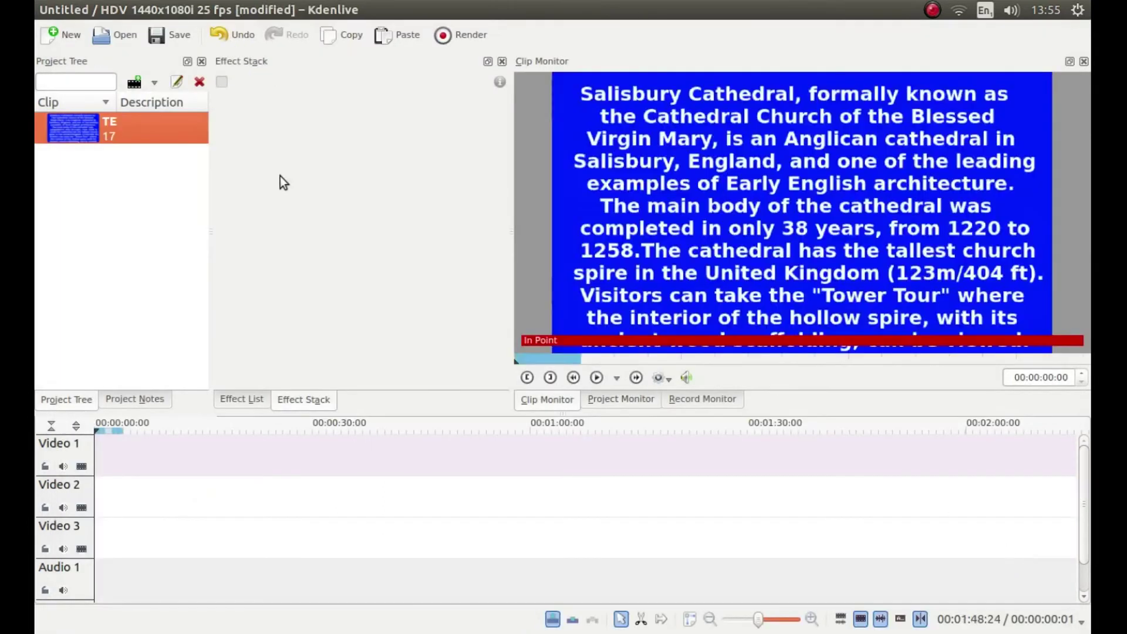
left_click_drag(82, 139, 99, 470)
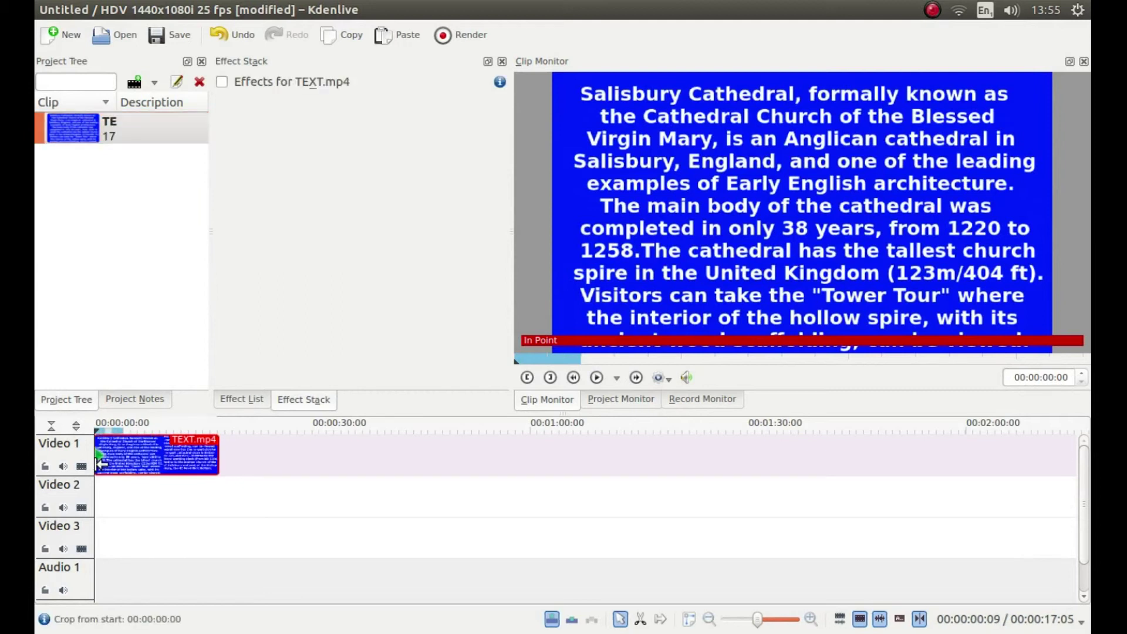
Play TEXT.mp4 to watch the cathedral text scroll, pause it, and return to the project preview.
left_click(597, 379)
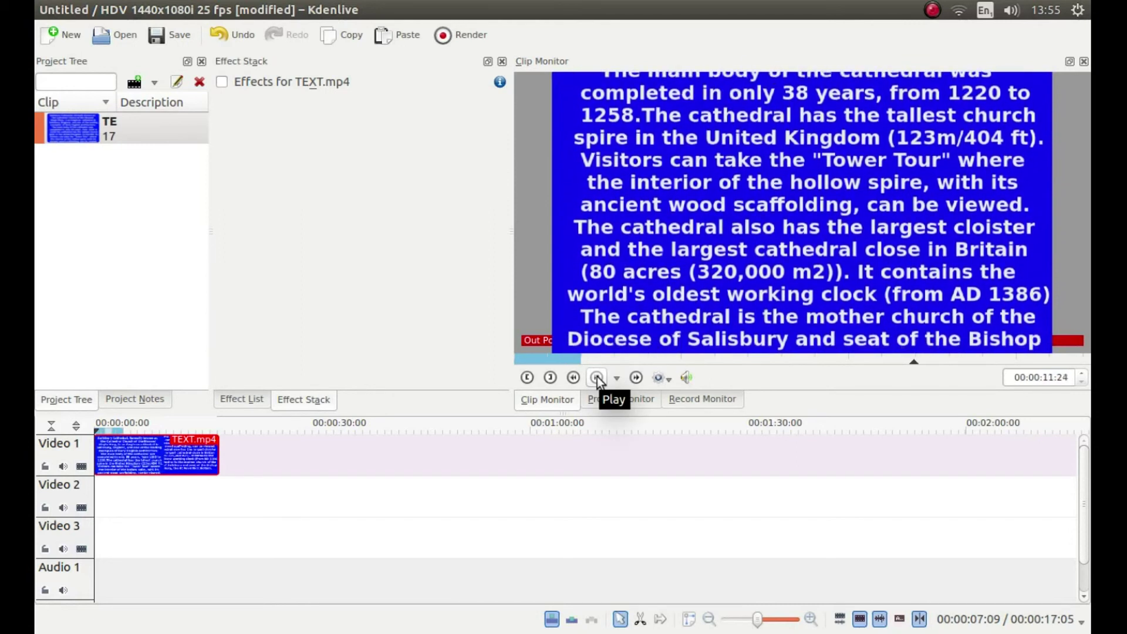
left_click(597, 379)
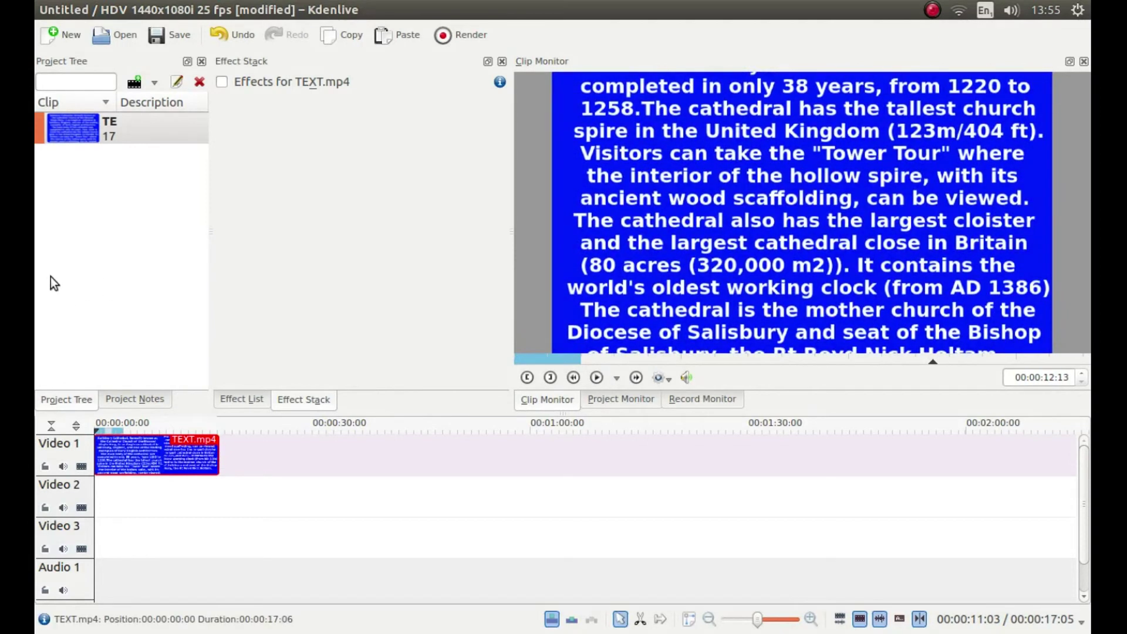
left_click(627, 398)
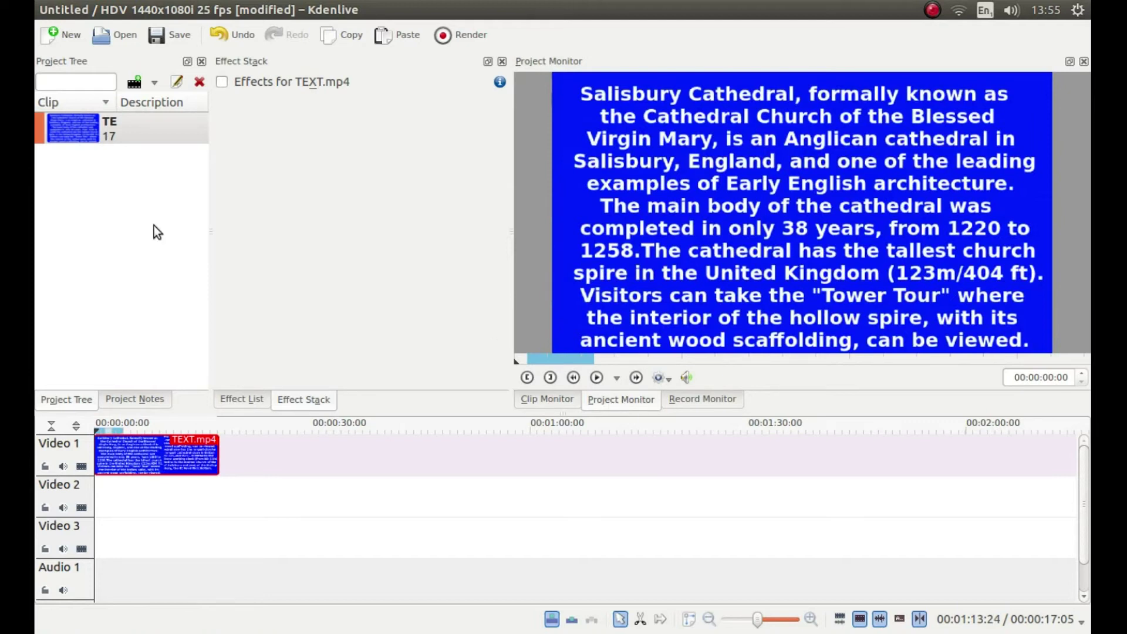
Import f176637740.mp4 from the home Videos folder and place it at the start of Video 2.
right_click(90, 174)
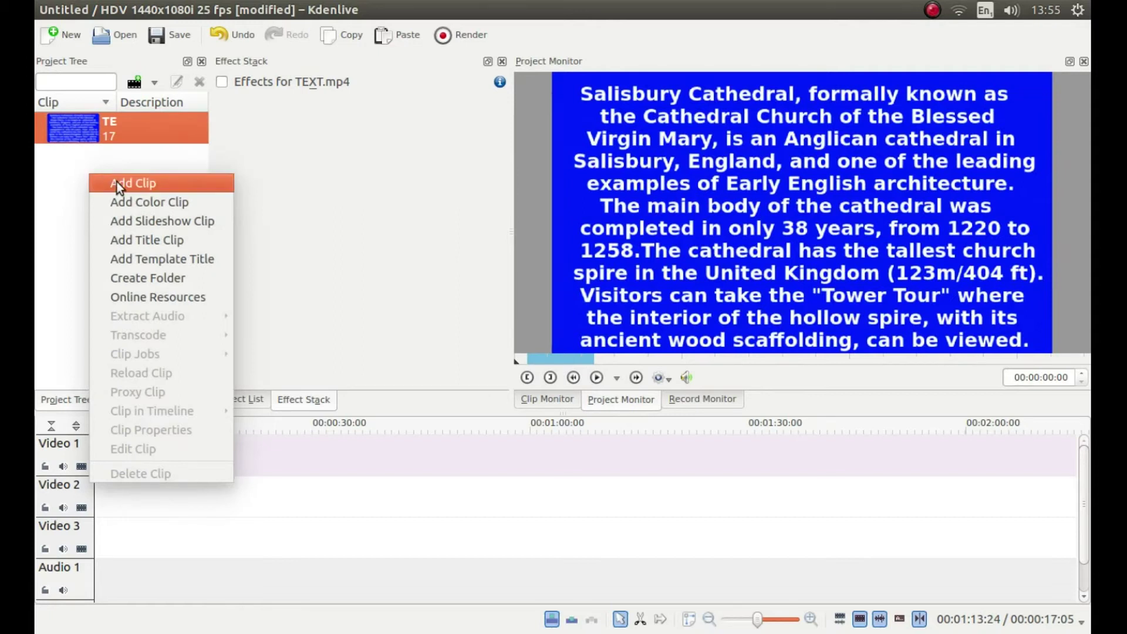
left_click(117, 183)
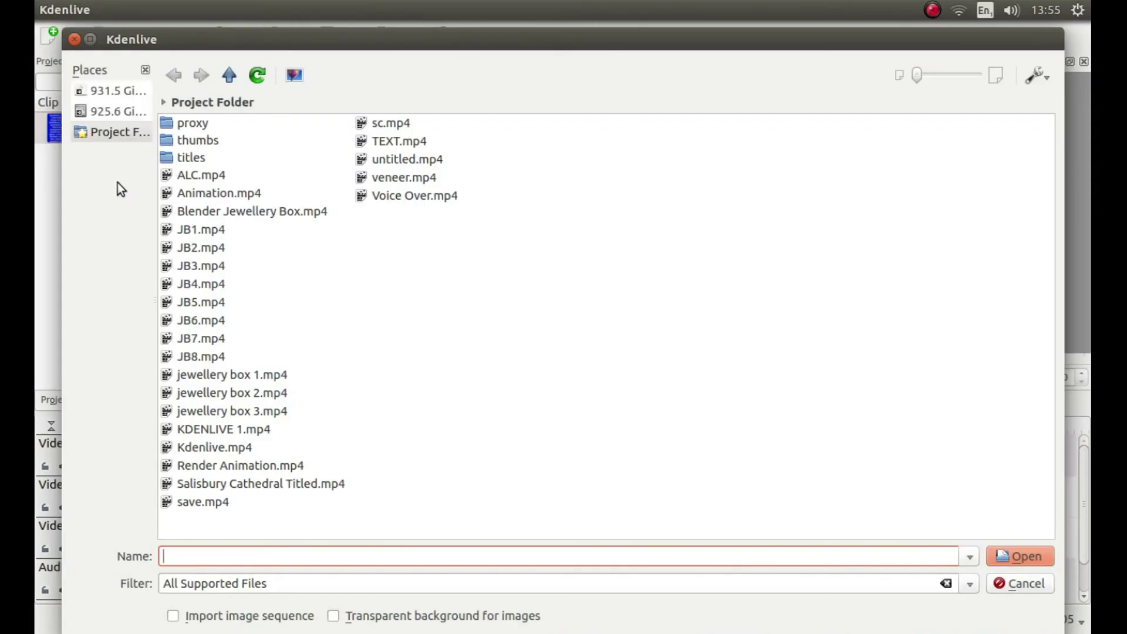
left_click(230, 80)
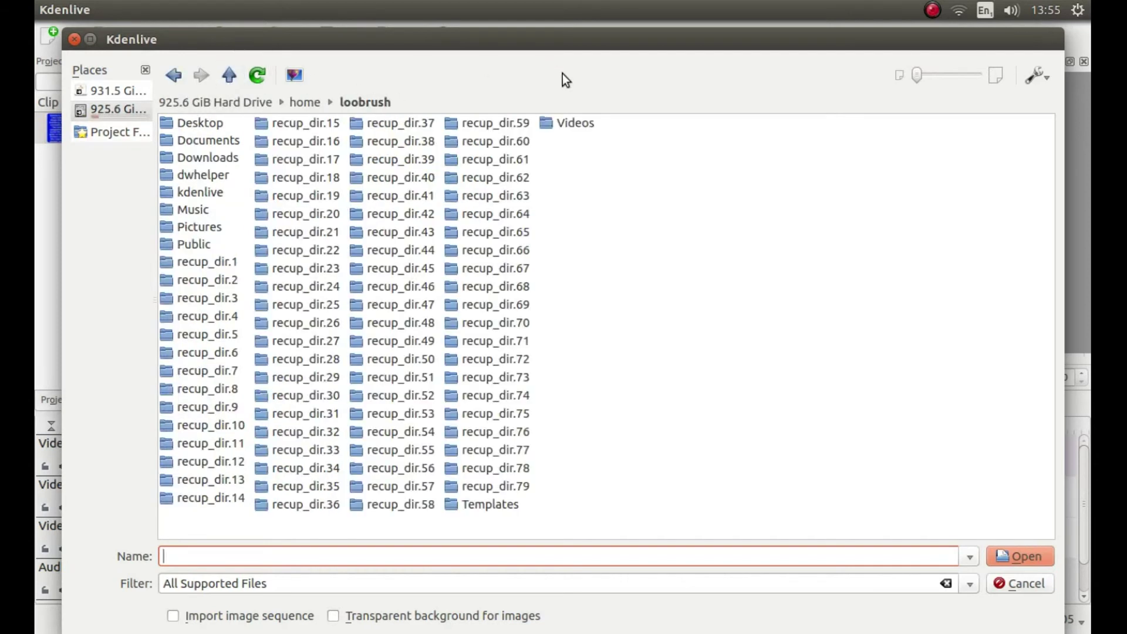
left_click(567, 126)
double_click(567, 125)
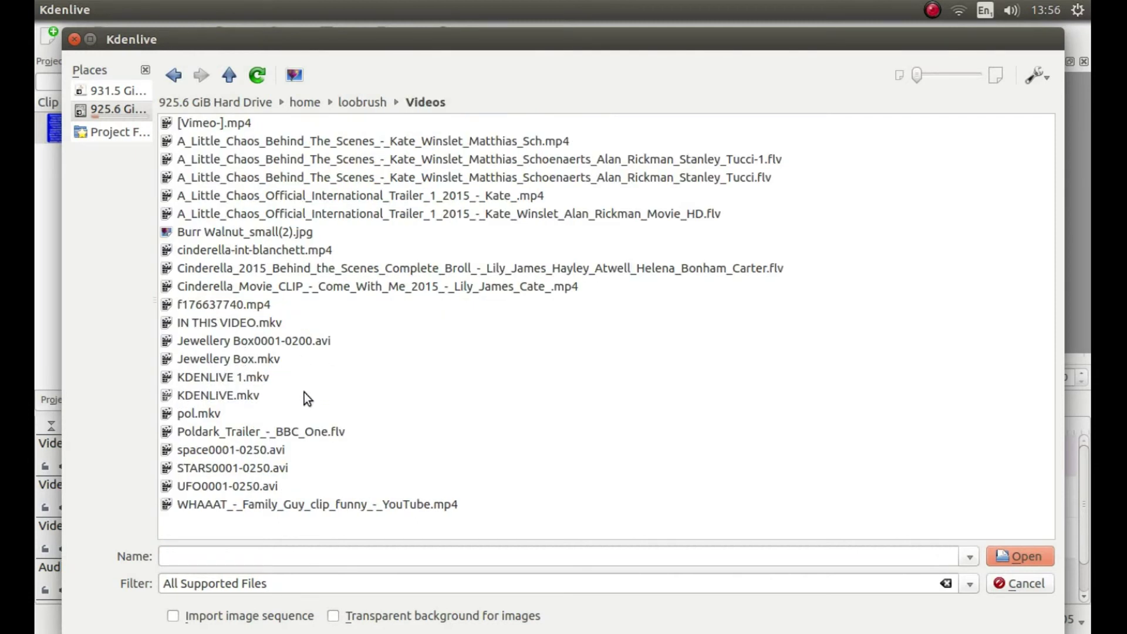
left_click(235, 306)
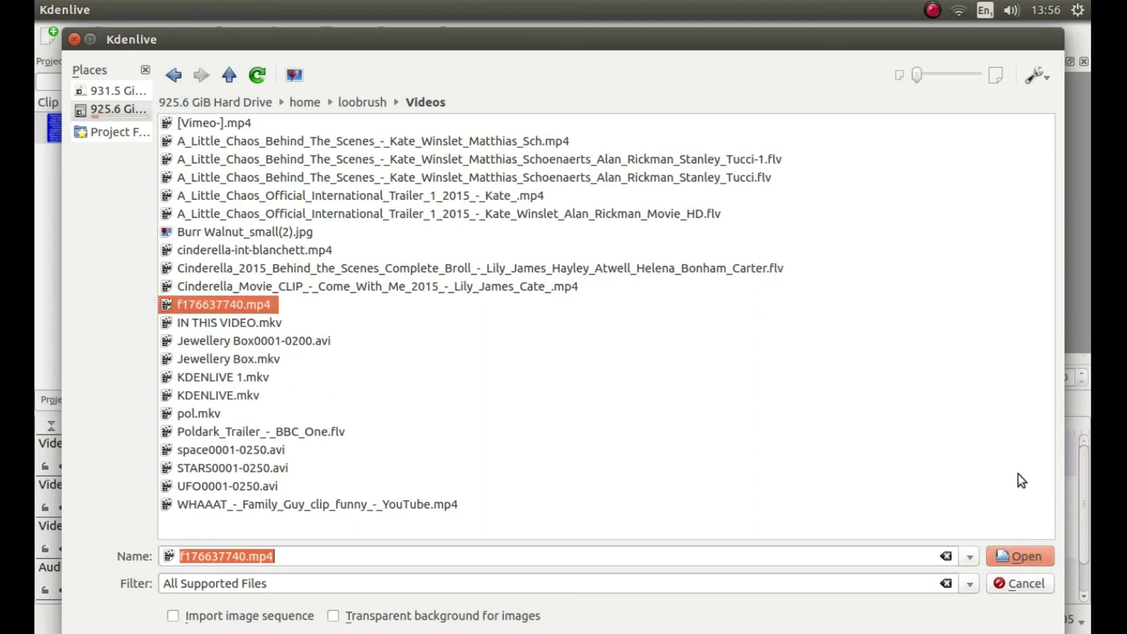
left_click(1011, 557)
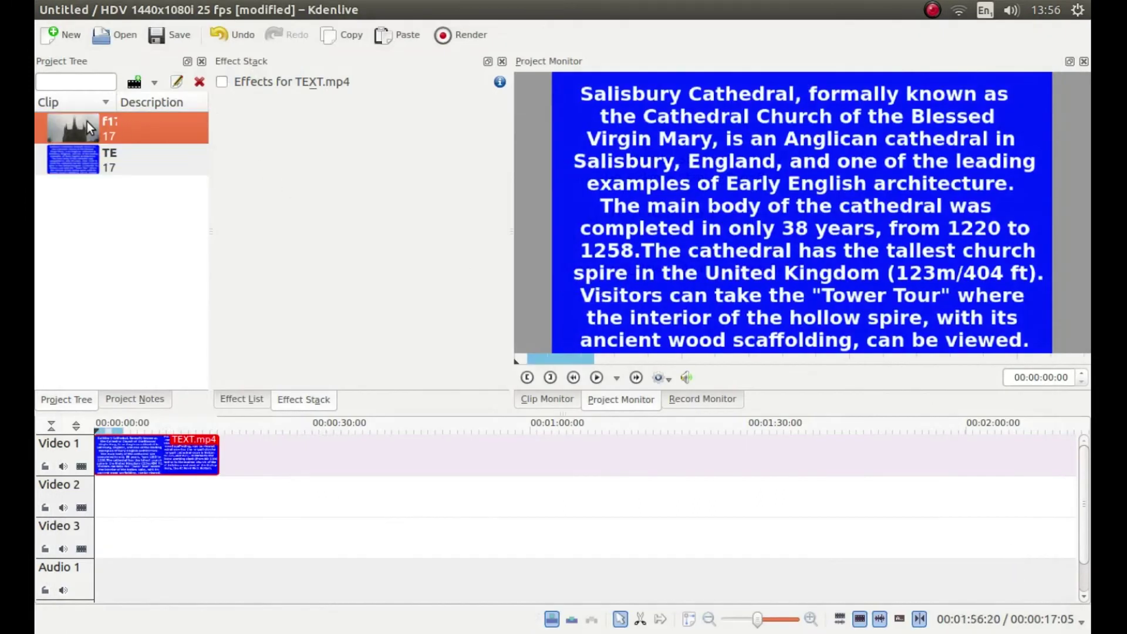
left_click_drag(80, 121, 99, 499)
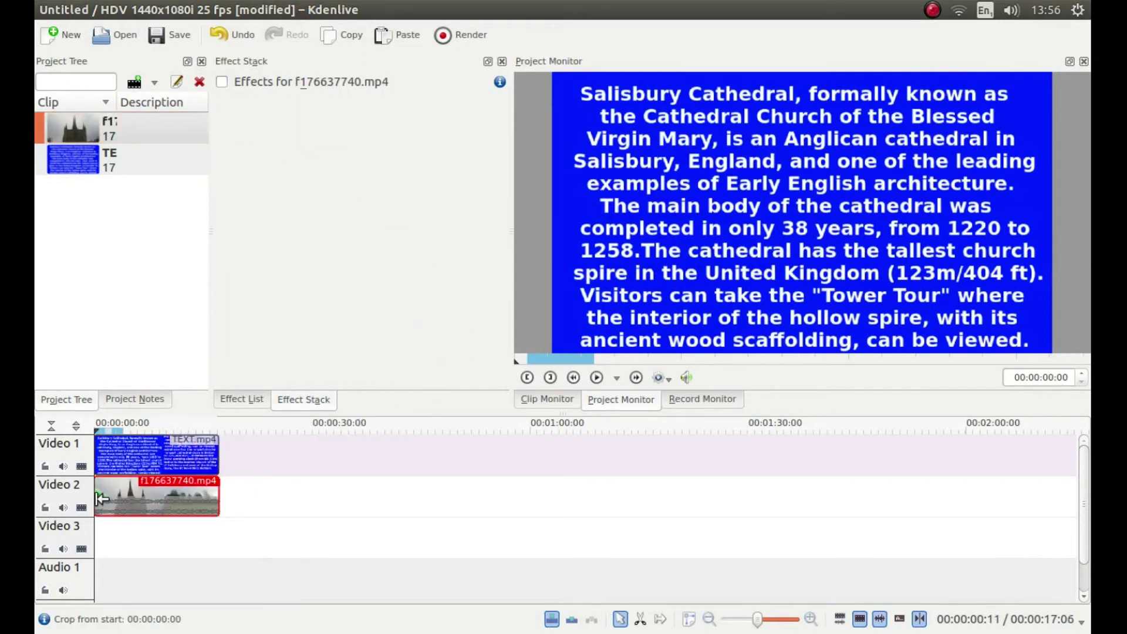
Add a Composite transition from TEXT.mp4 to the cathedral video and stretch it to the clip's end.
right_click(154, 455)
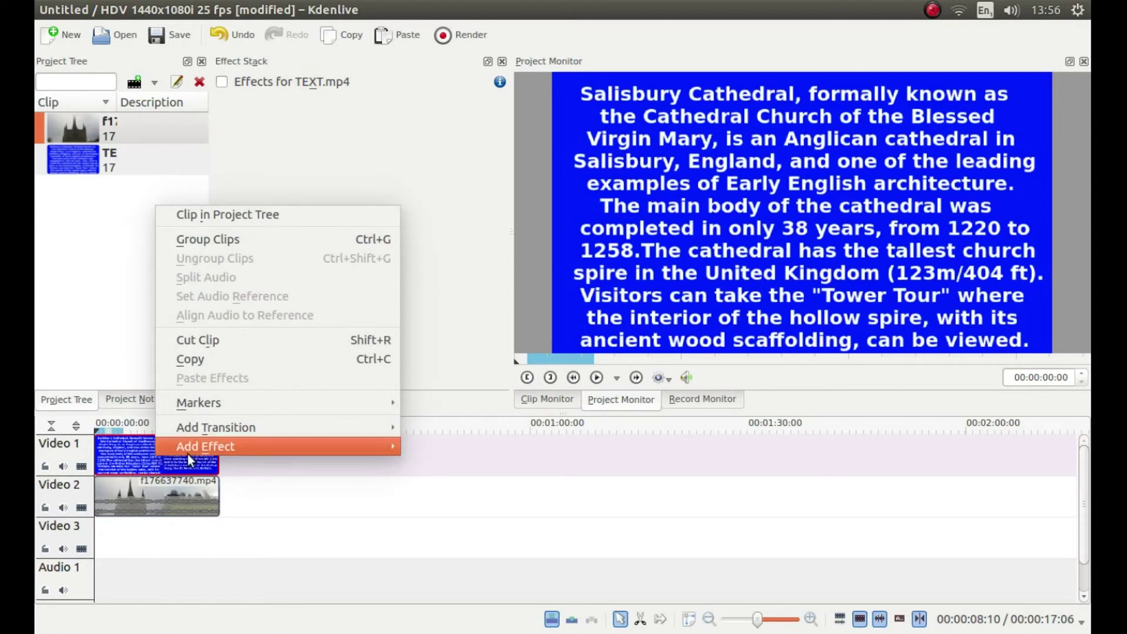
mouse_move(245, 431)
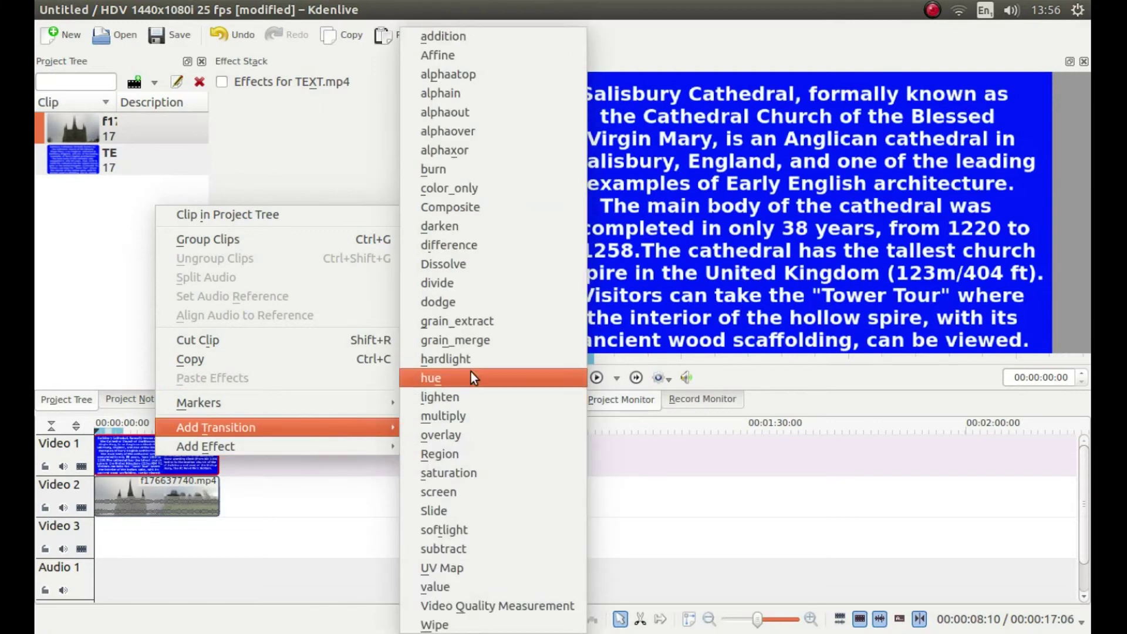
left_click(473, 207)
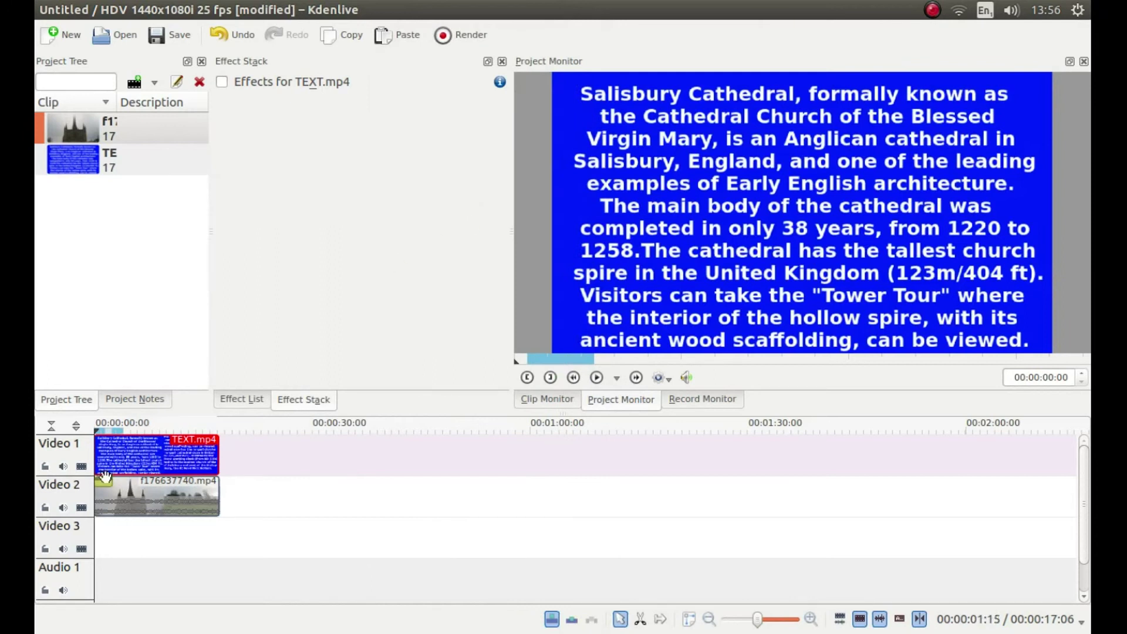
left_click(104, 477)
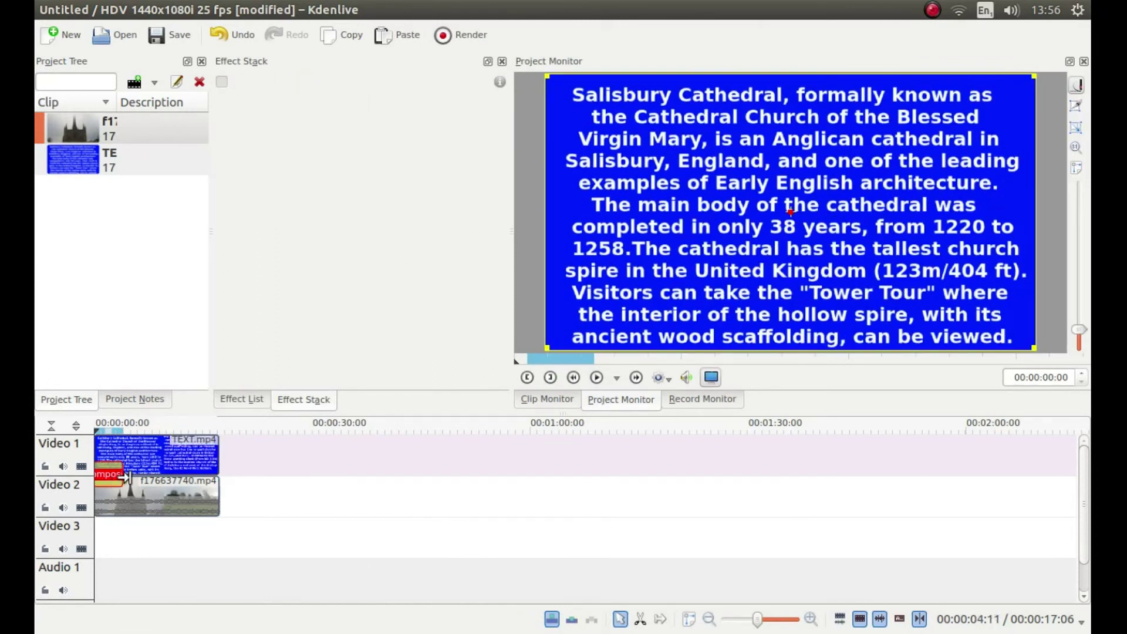
left_click_drag(125, 478, 217, 470)
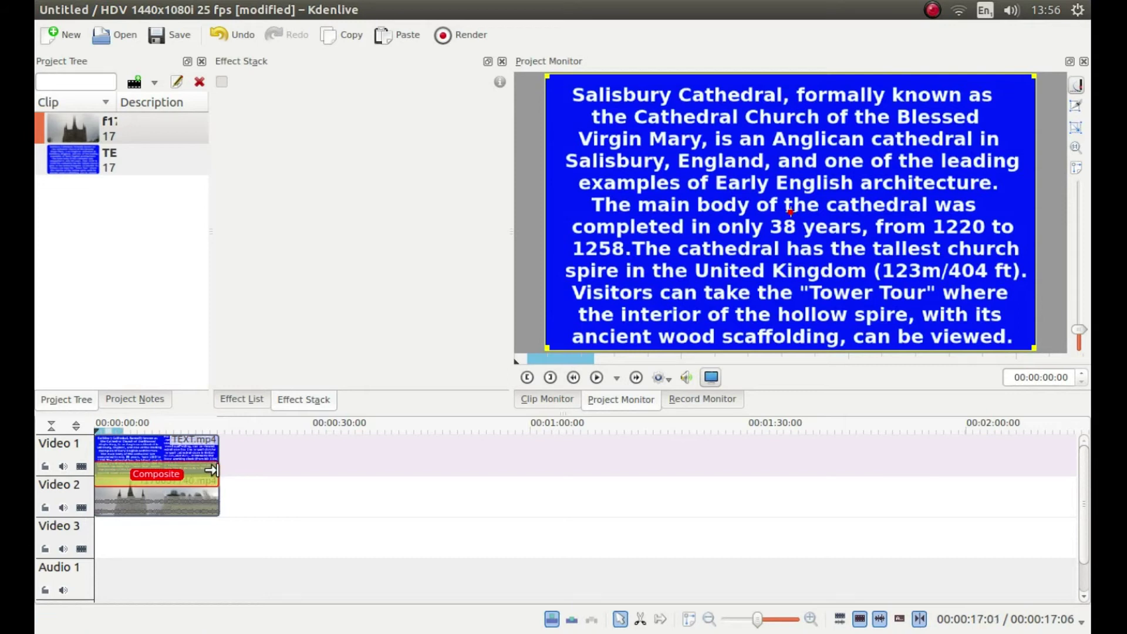
Apply the Alpha manipulation Blue Screen effect to TEXT.mp4 and raise its variance from 15 to 35.
left_click(241, 401)
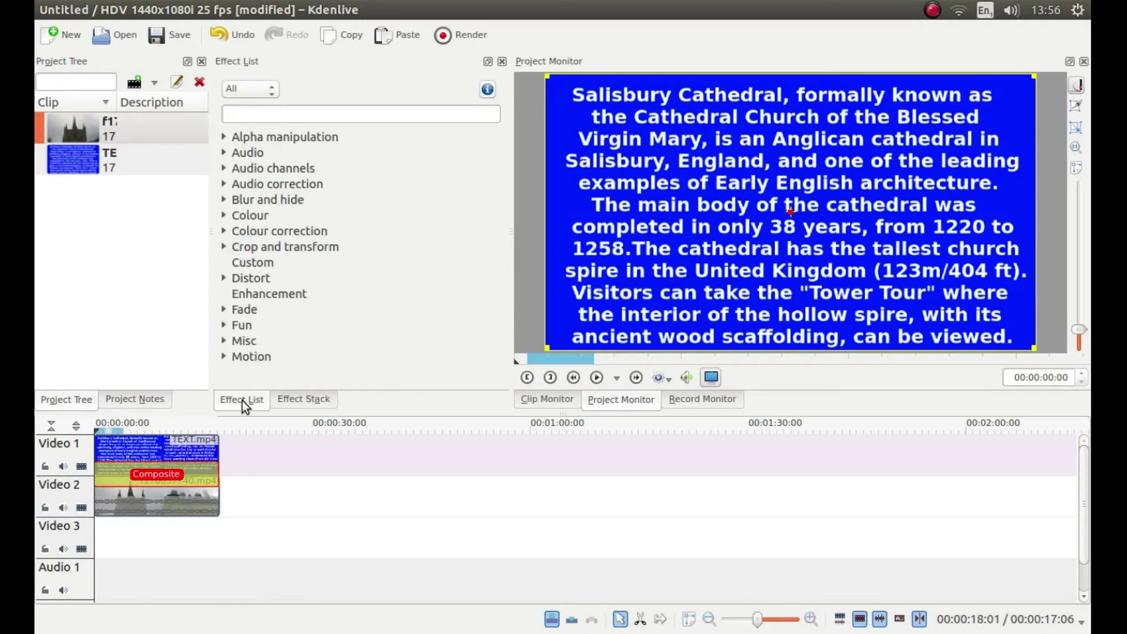
left_click(224, 138)
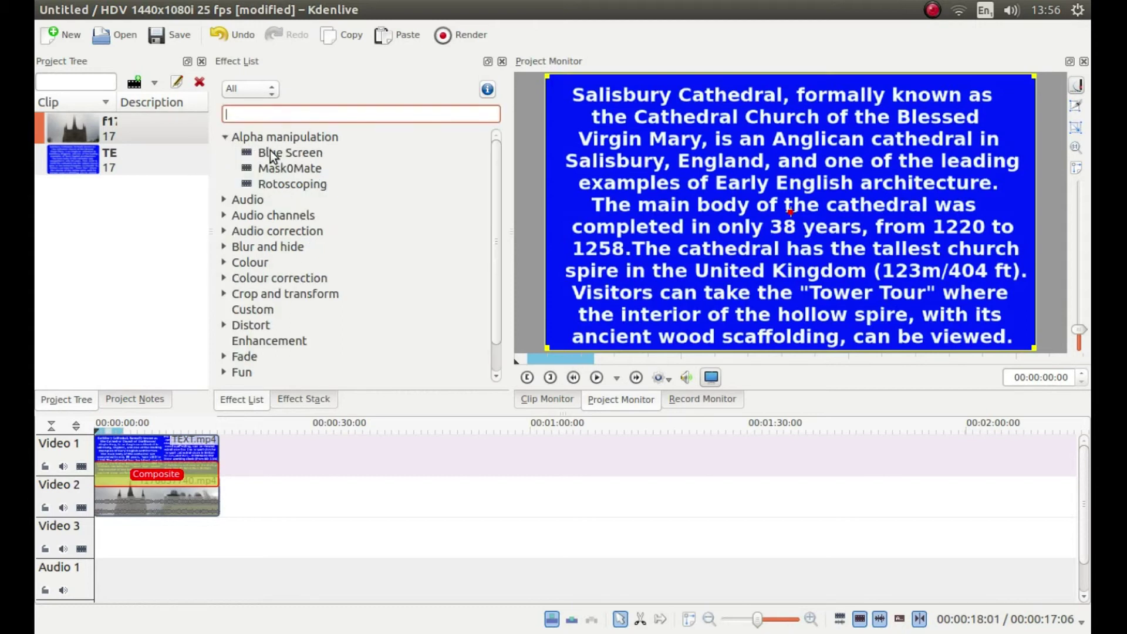
left_click_drag(271, 151, 129, 452)
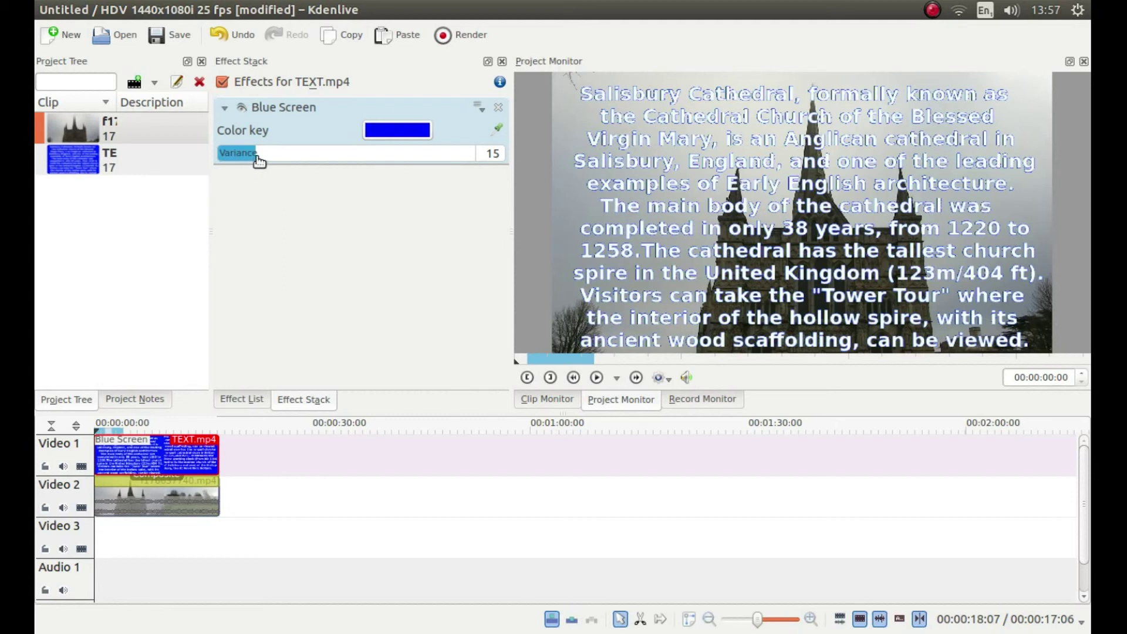
left_click_drag(262, 161, 309, 163)
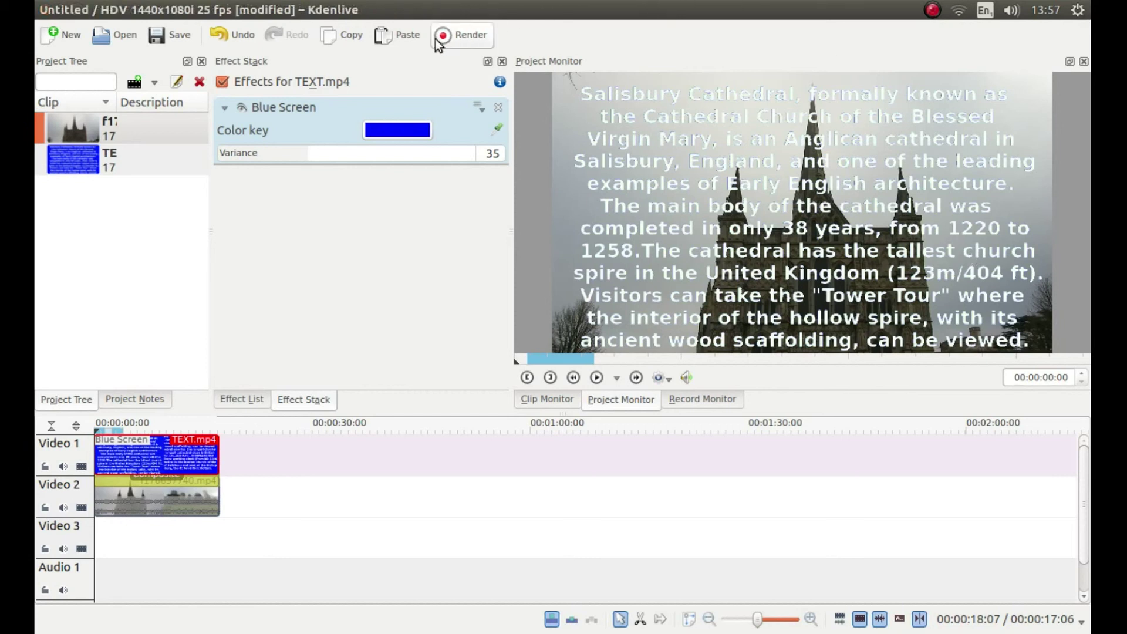
Choose the MPEG-4/MP3 profile for rendering the whole project.
left_click(452, 39)
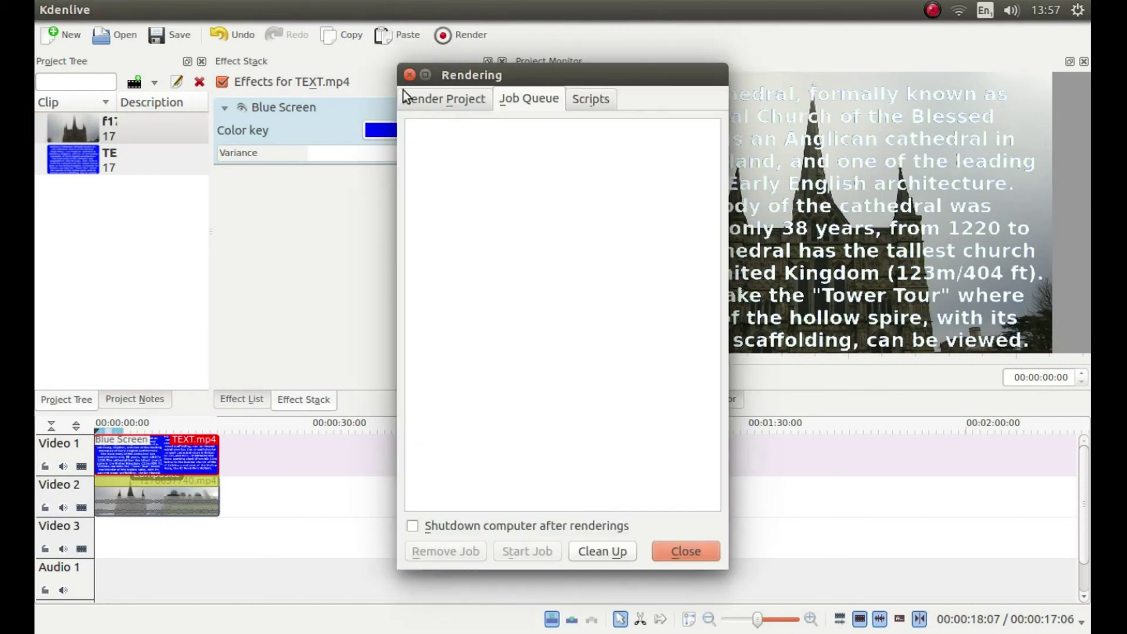
left_click(438, 99)
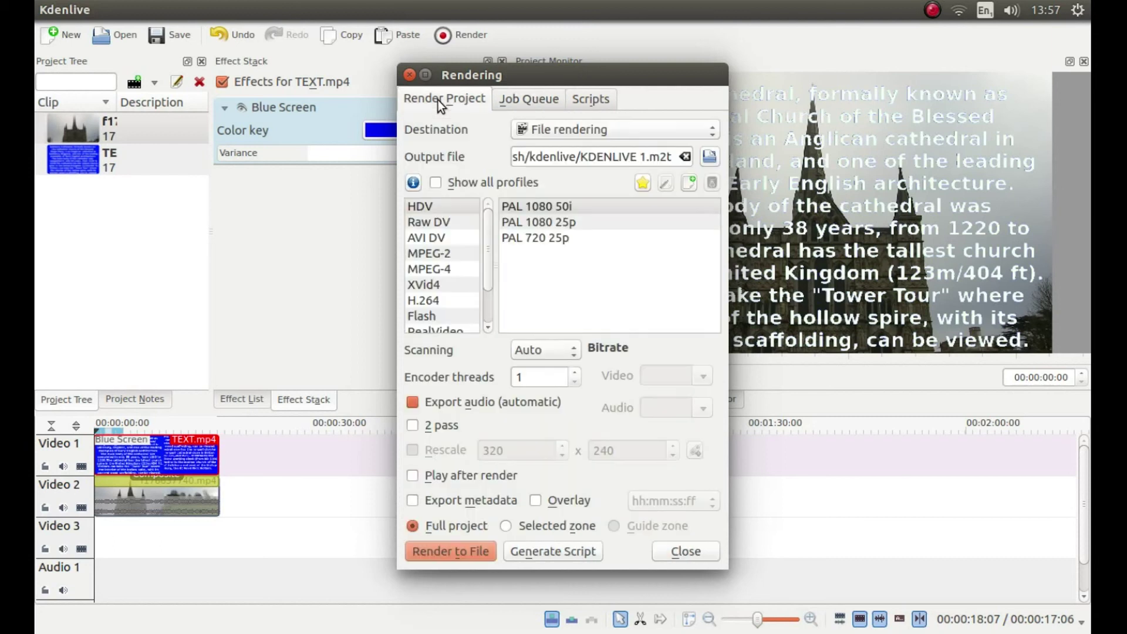
left_click(425, 269)
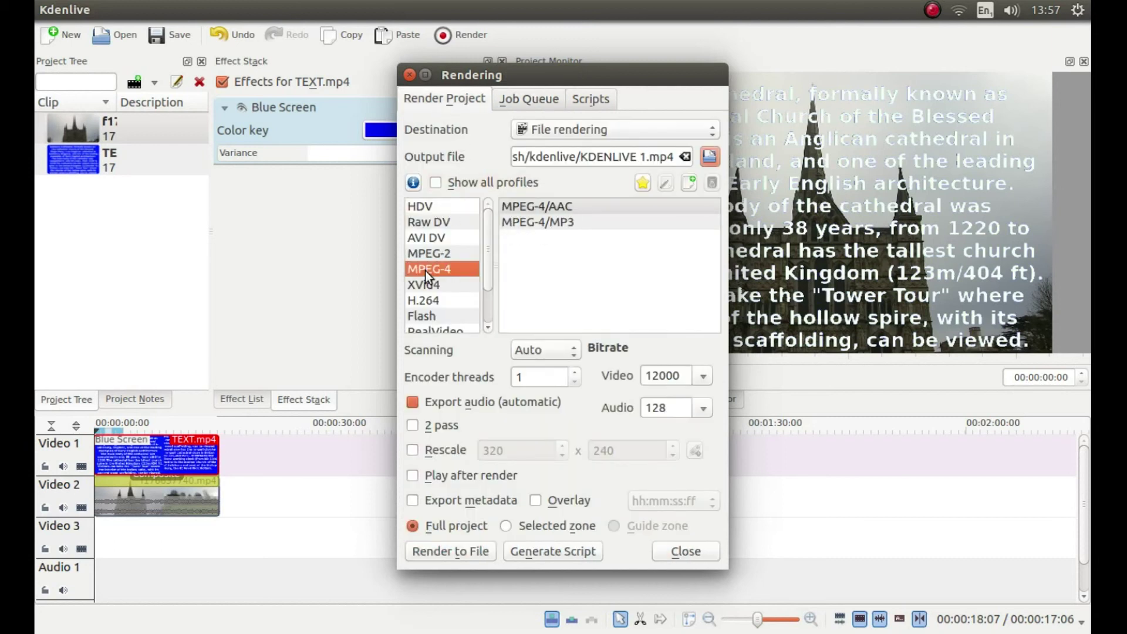
left_click(555, 224)
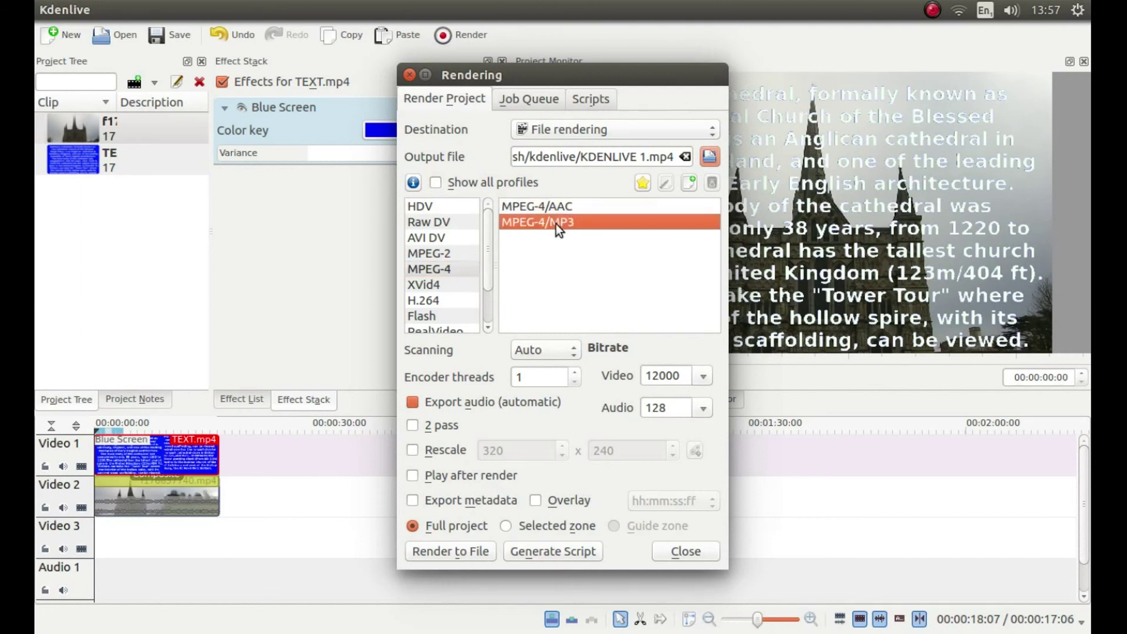
Name the output file 'Salisbury With Text' in the project folder.
left_click(710, 156)
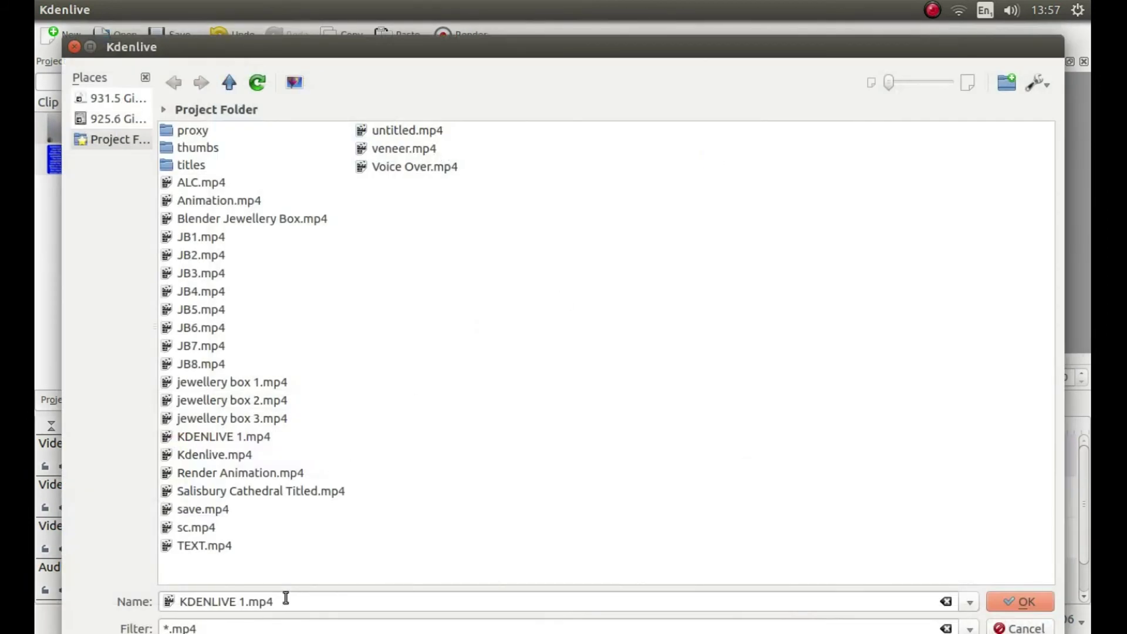
left_click(286, 597)
left_click_drag(286, 597, 171, 596)
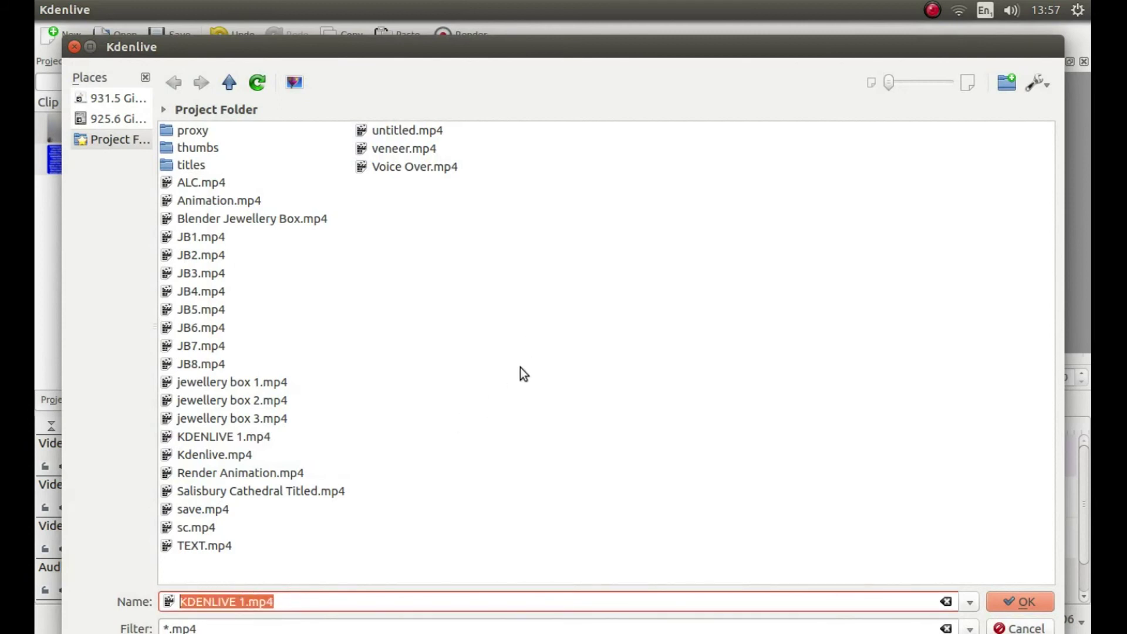
type("sA")
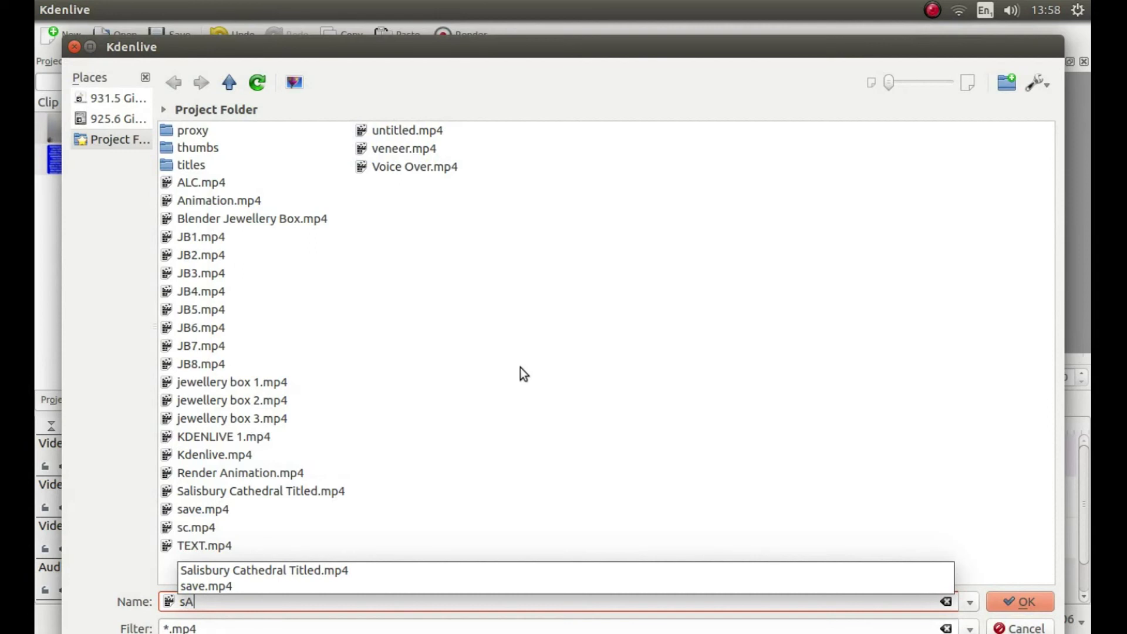
type("LISBU")
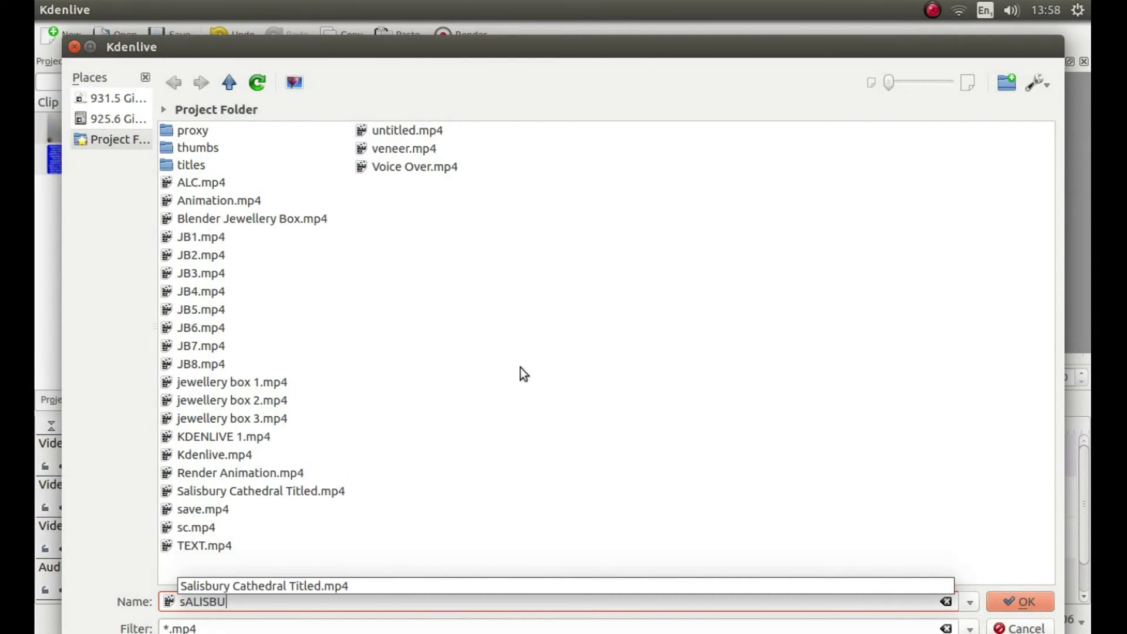
type("RY")
key("BackSpace")
key("BackSpace")
key("BackSpace")
key("BackSpace")
key("BackSpace")
key("BackSpace")
key("BackSpace")
key("BackSpace")
key("BackSpace")
key("BackSpace")
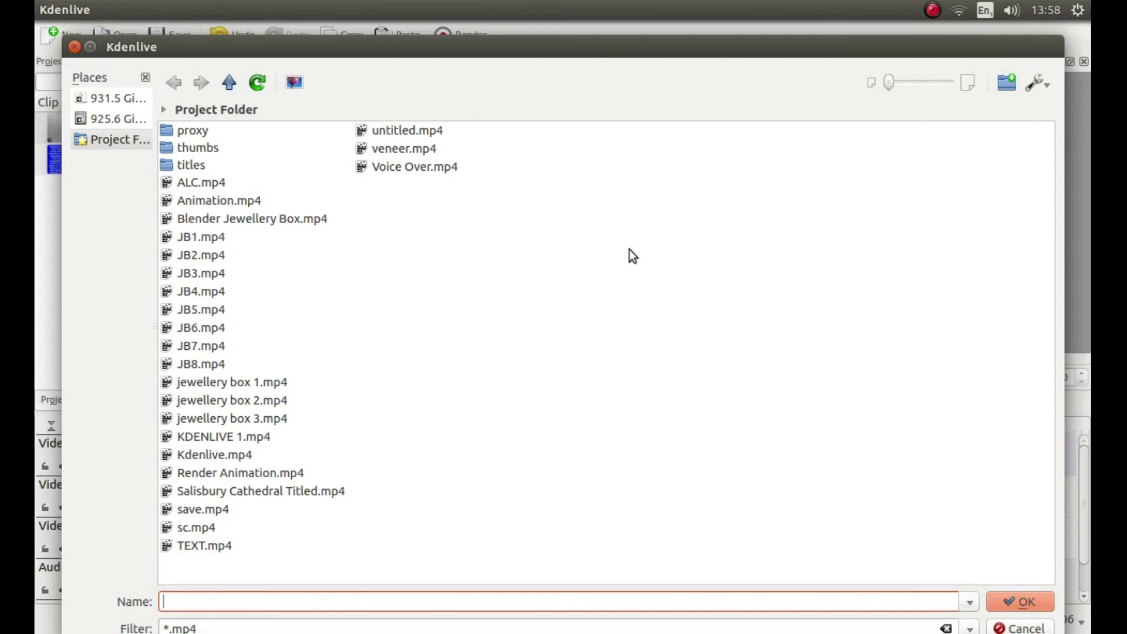
type("Sa")
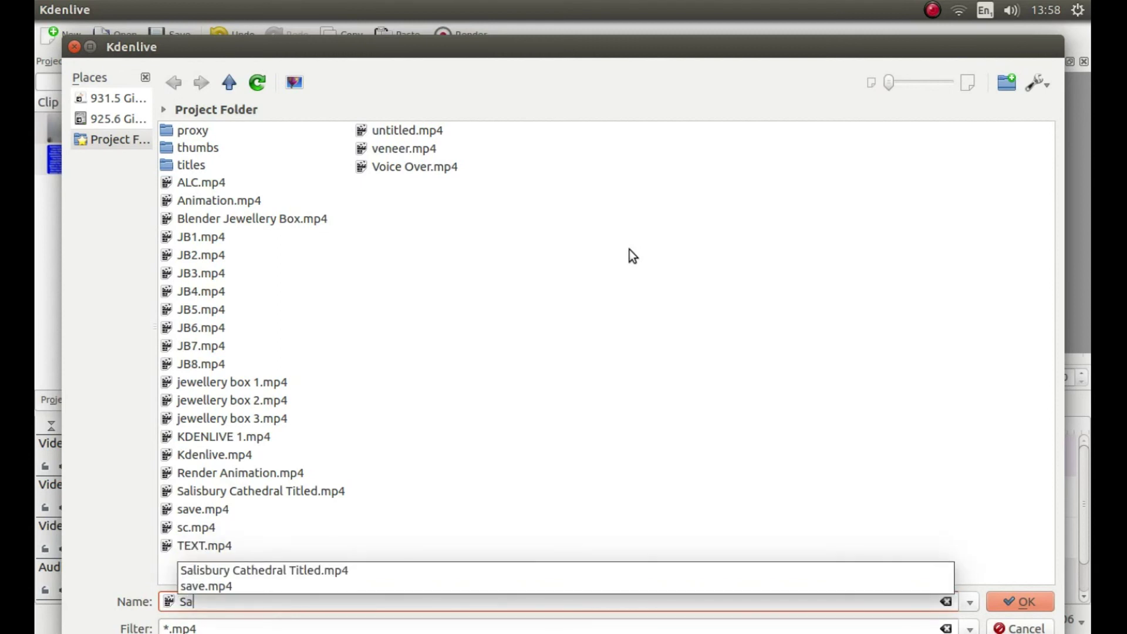
type("lisbury")
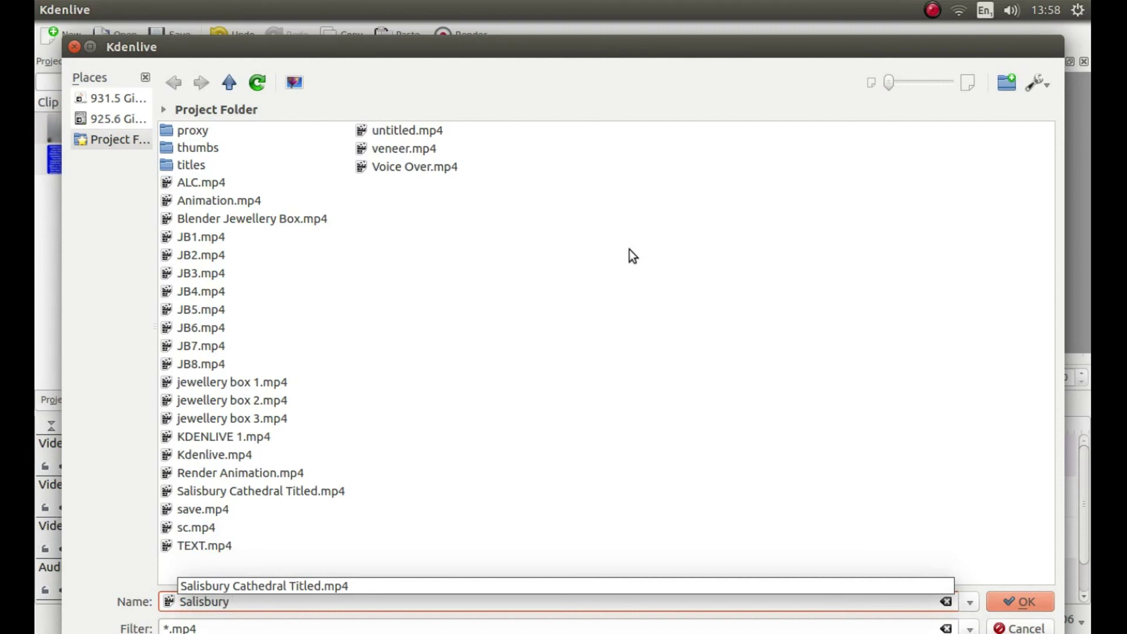
type(" Wi")
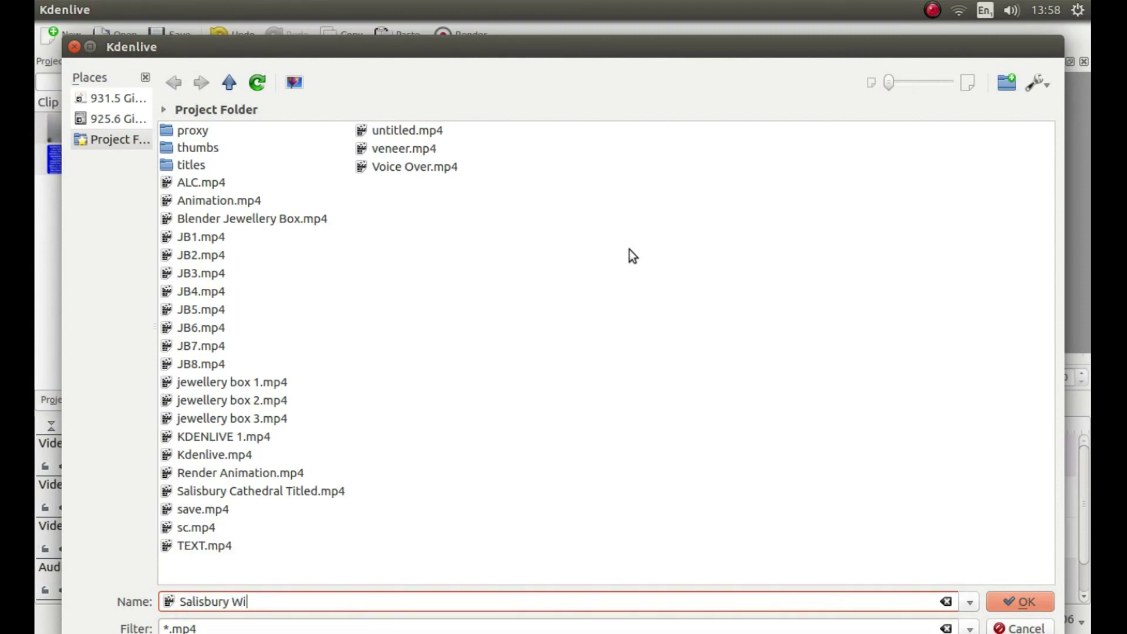
type("th Text")
Confirm the file name, render Salisbury With Text.mp4, then remove the finished job and close the window.
left_click(1023, 601)
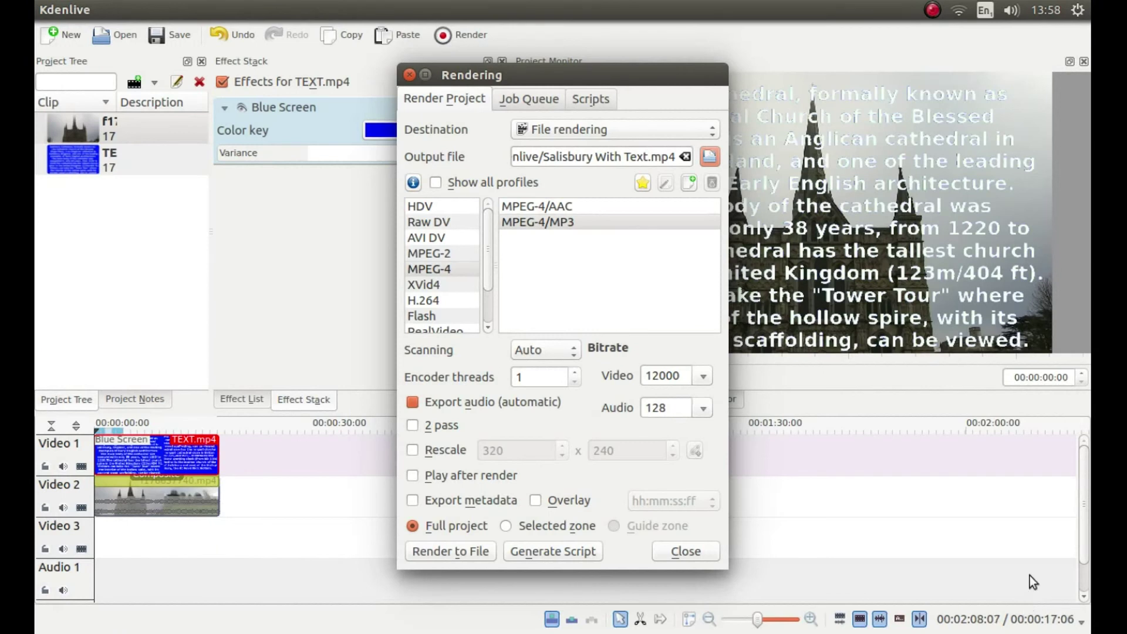
left_click(445, 552)
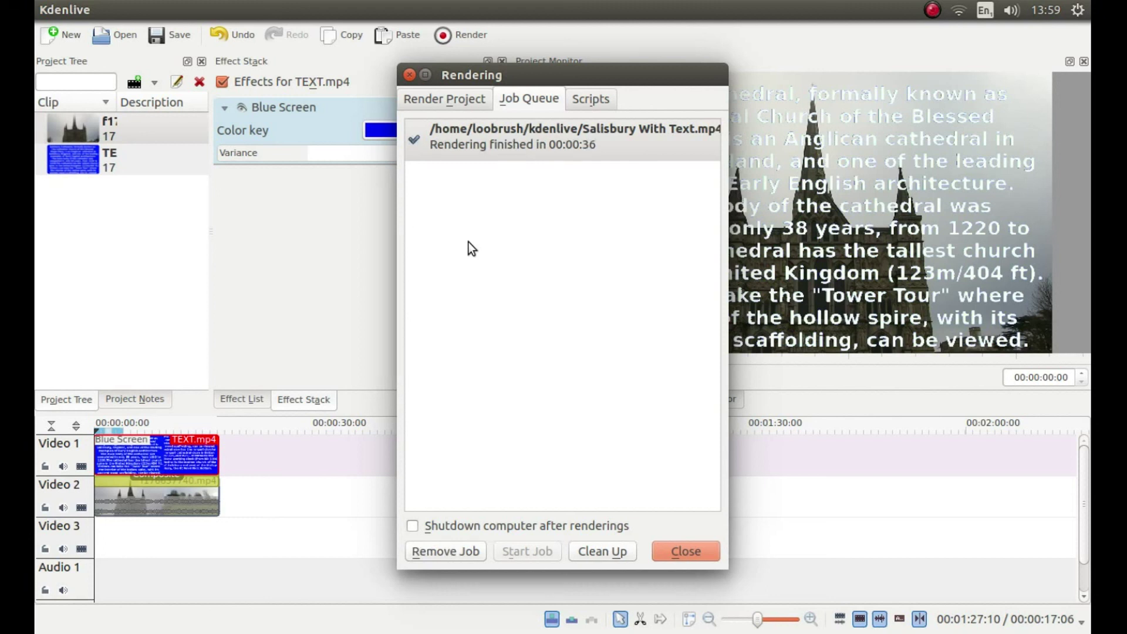
left_click(434, 552)
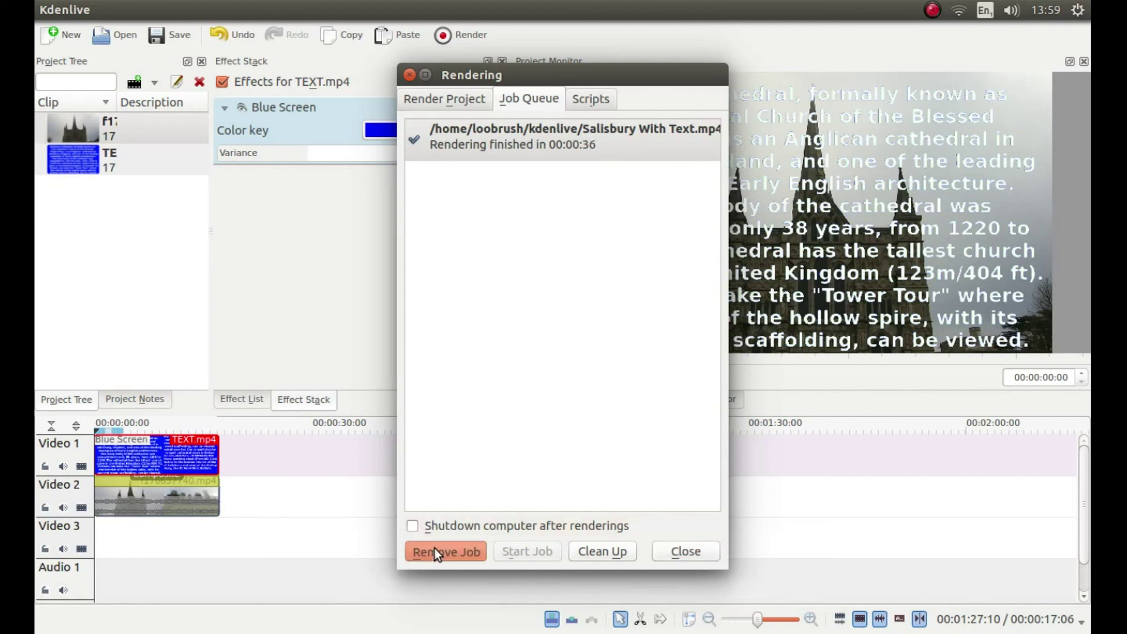
left_click(684, 552)
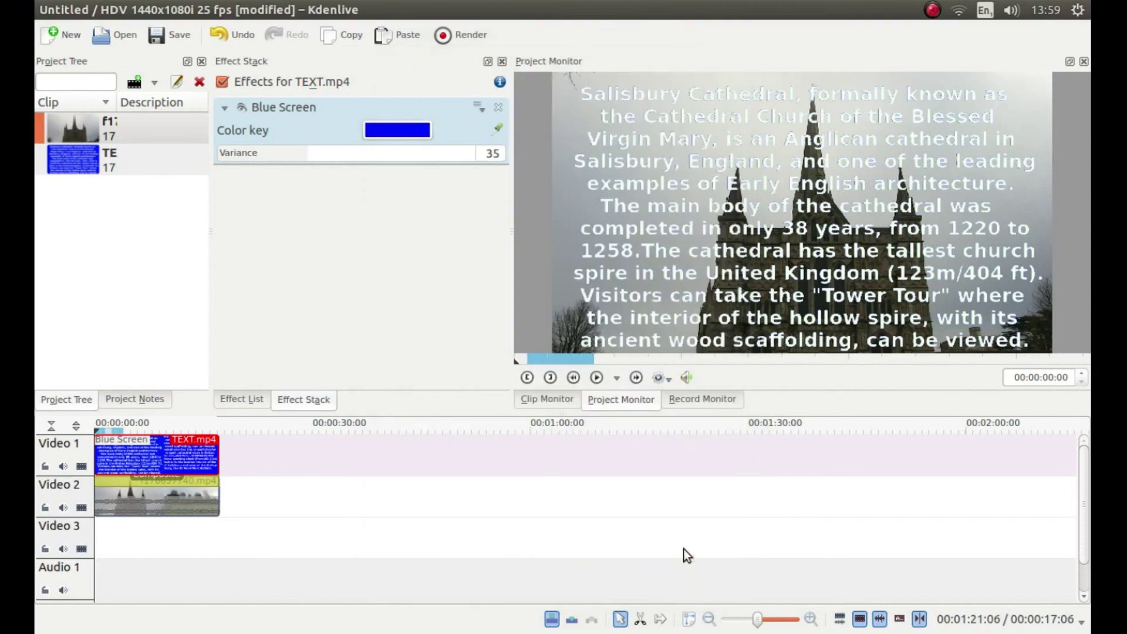
Quit Kdenlive without saving the project and dismiss the crash report.
left_click(46, 10)
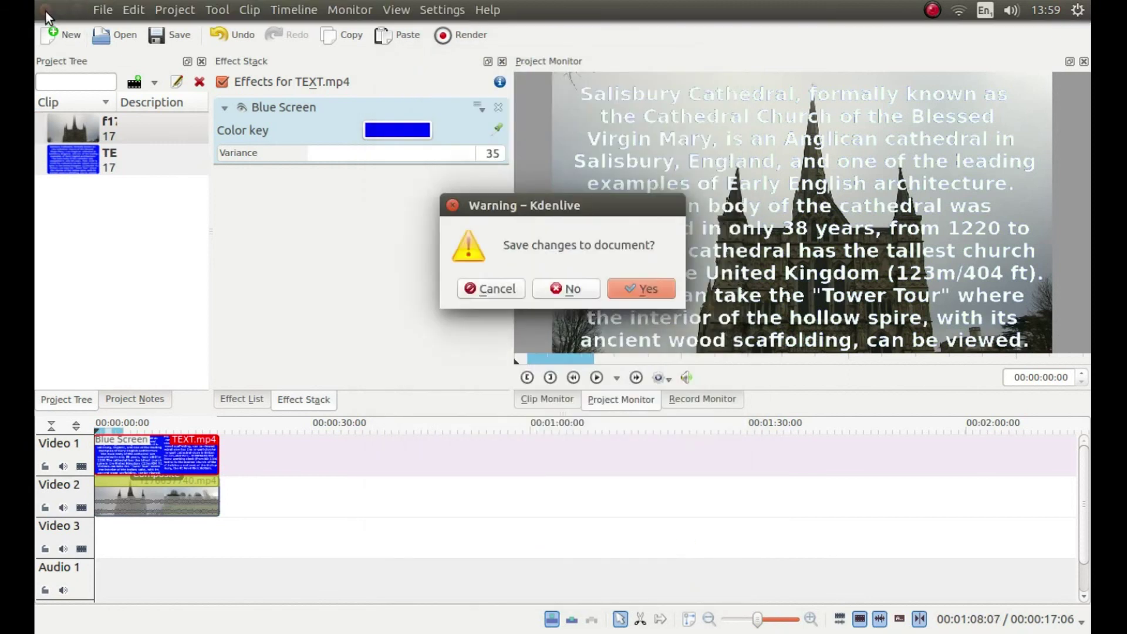
left_click(562, 284)
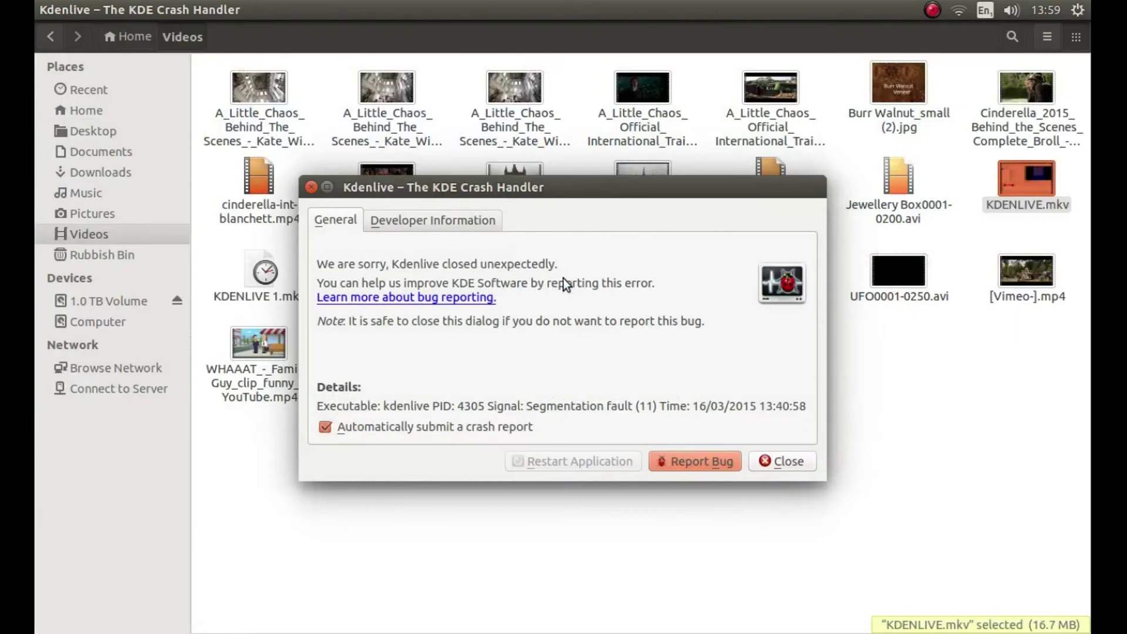
left_click(772, 456)
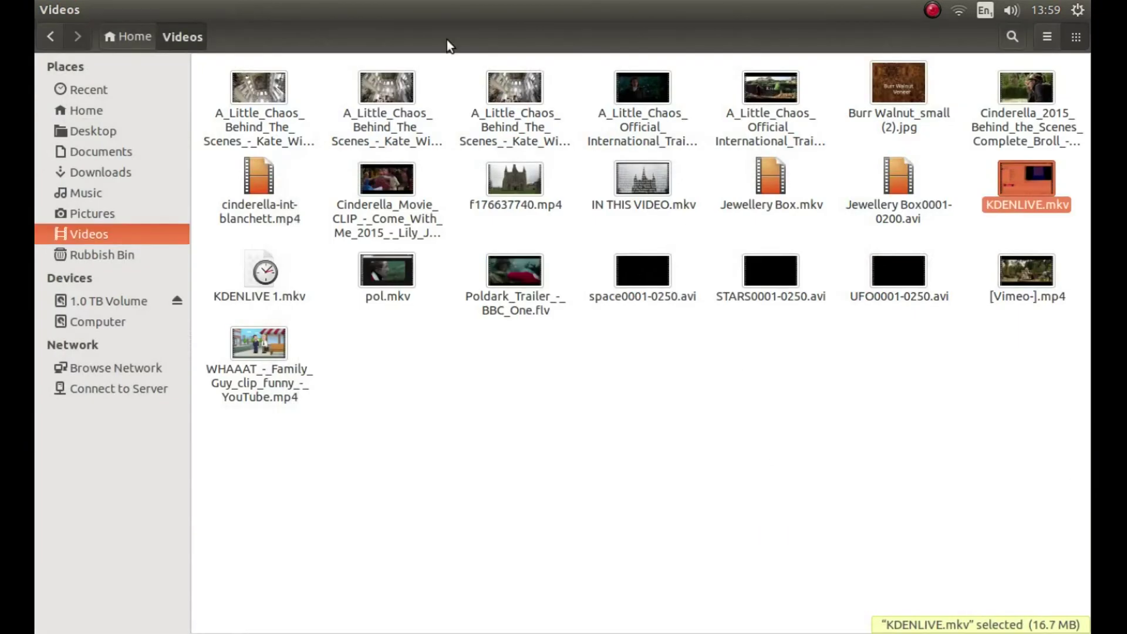
Reopen Files and open the kdenlive folder to see Salisbury With Text.mp4.
left_click(53, 37)
scroll(640, 340, "down", 10)
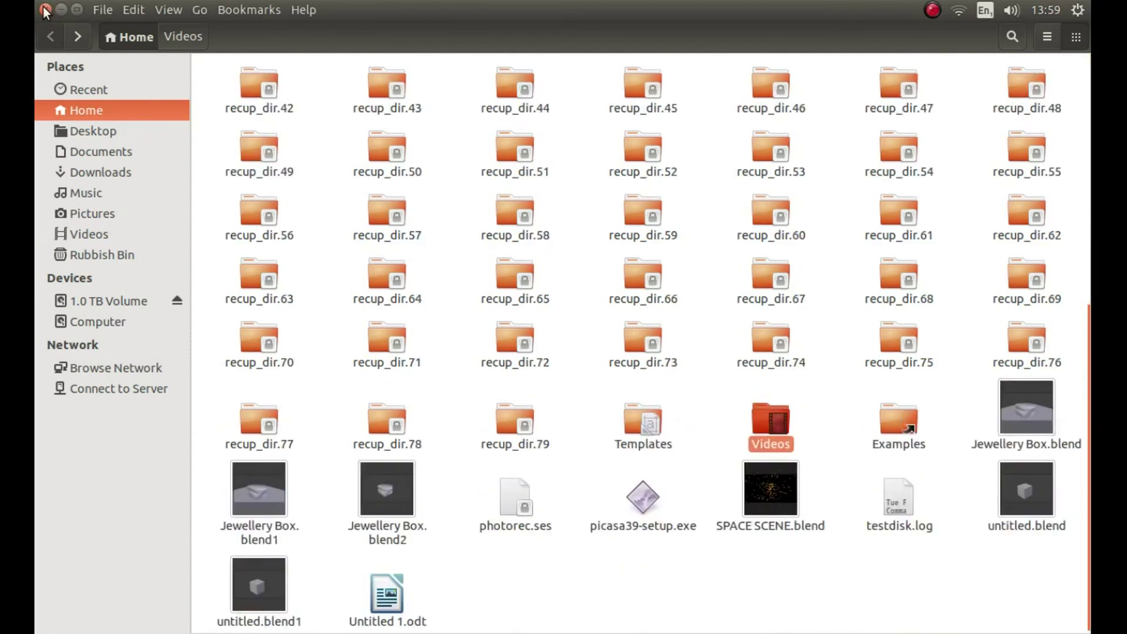
left_click(43, 8)
mouse_move(36, 6)
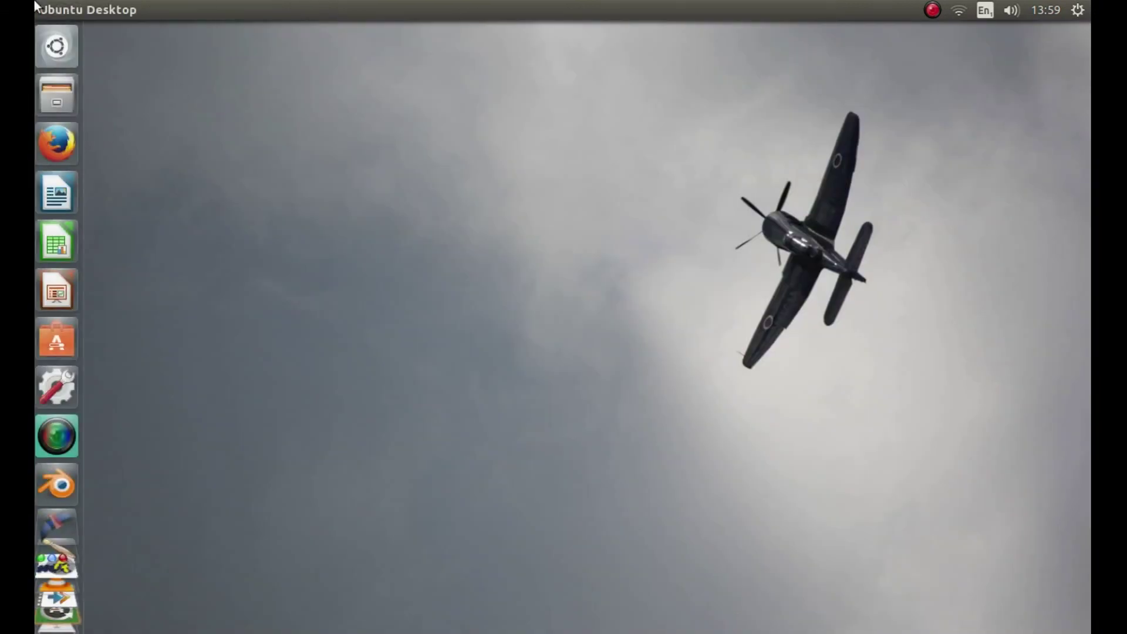
left_click(54, 85)
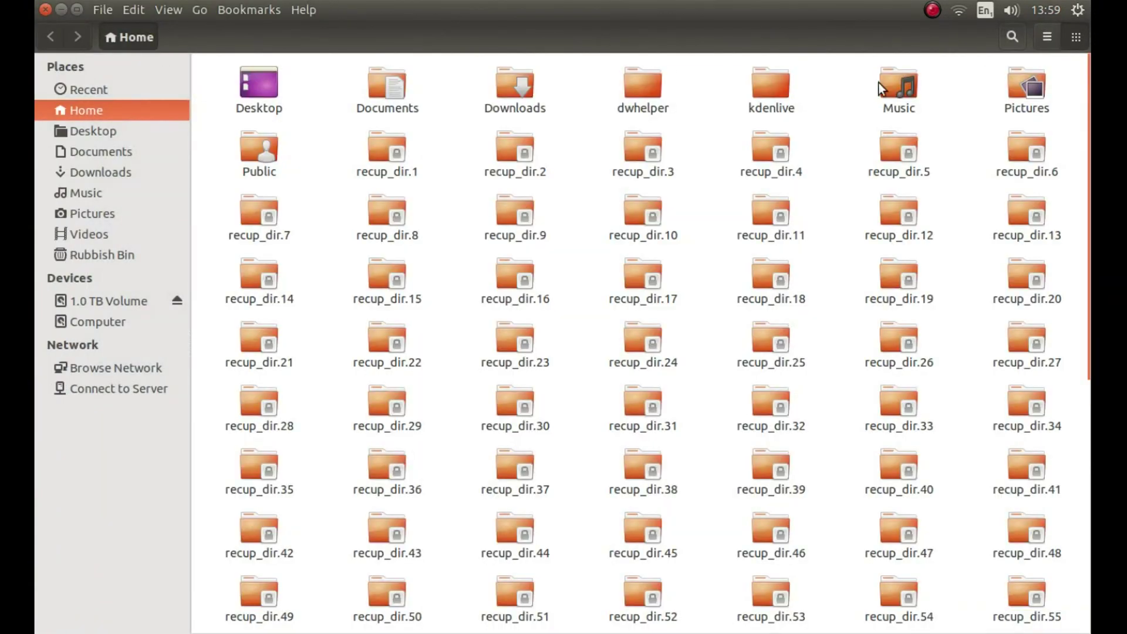
double_click(777, 86)
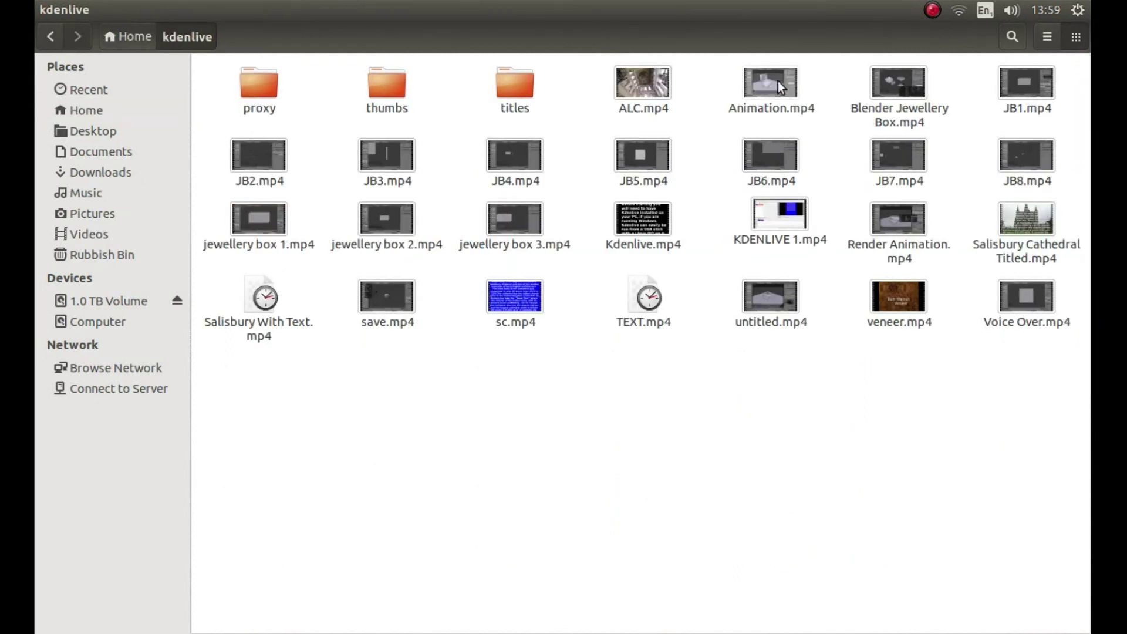
Play Salisbury Cathedral Titled.mp4 from the kdenlive folder in Videos.
double_click(1022, 213)
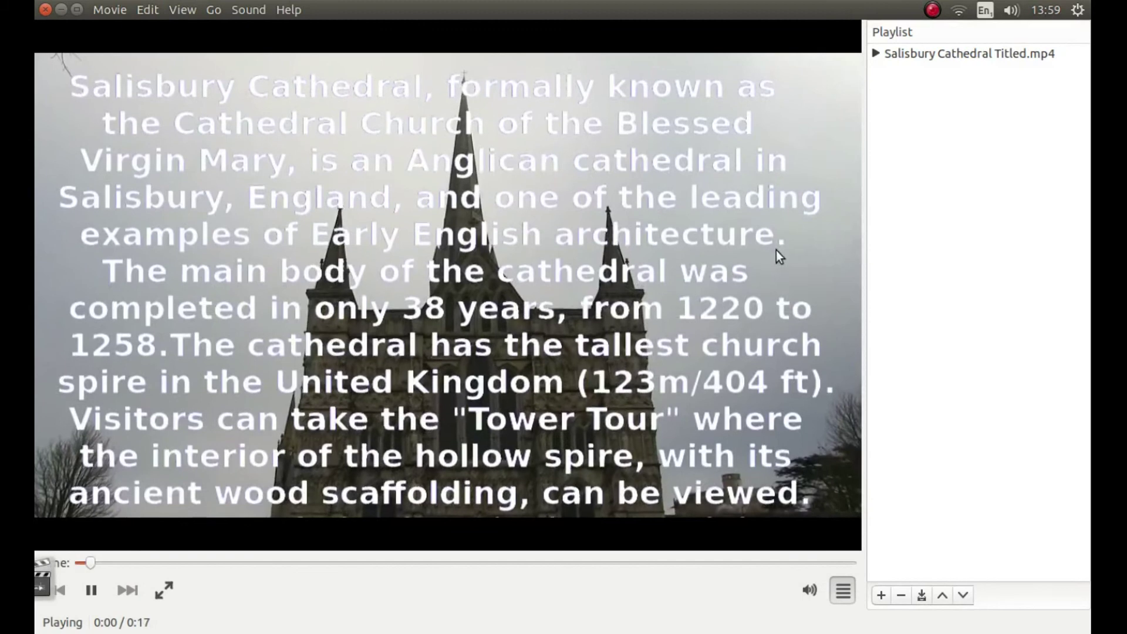